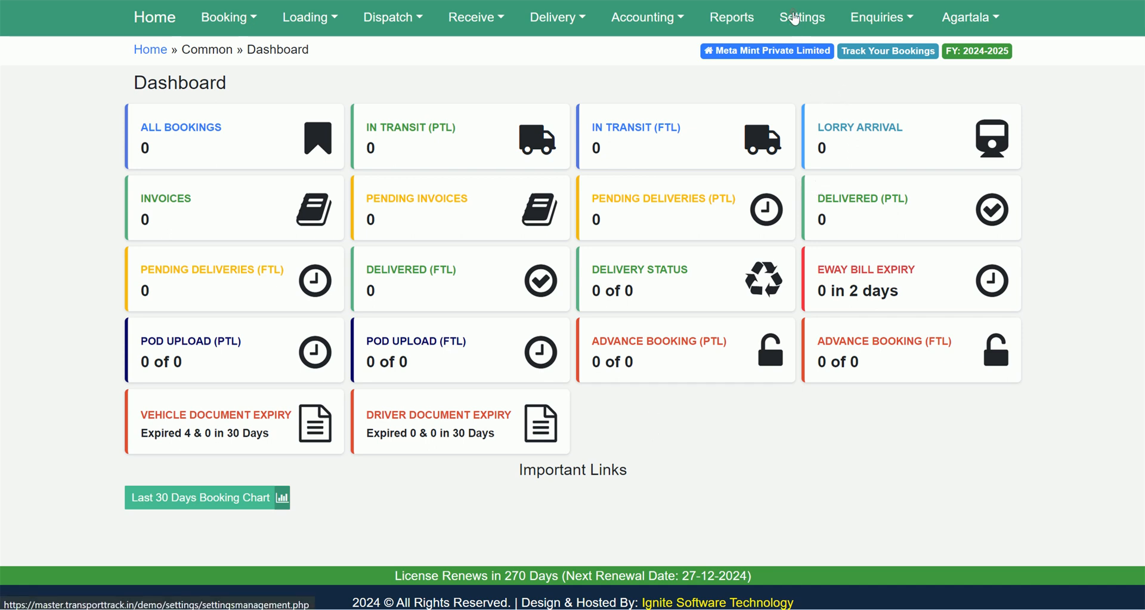
Open the invoice serial settings from the print settings group.
left_click(796, 20)
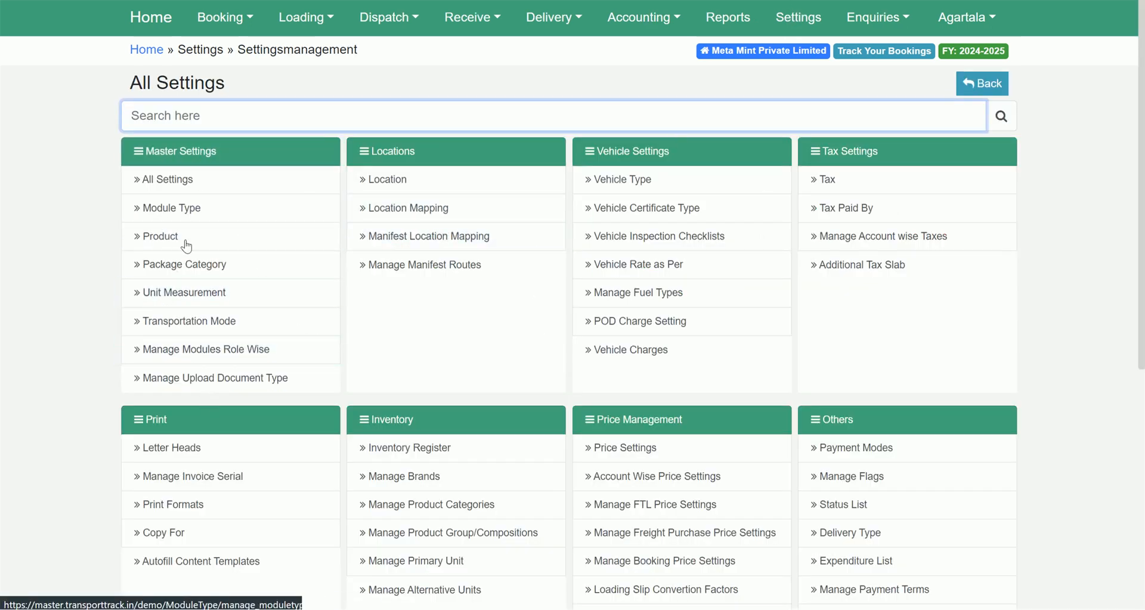
scroll(187, 317, "down", 3)
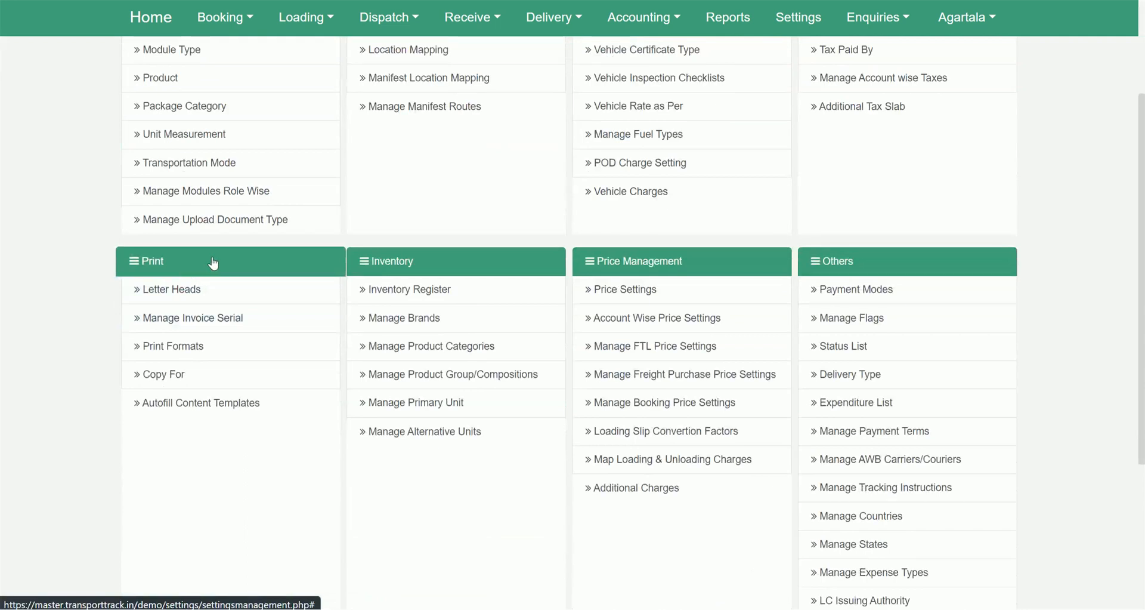
left_click(198, 322)
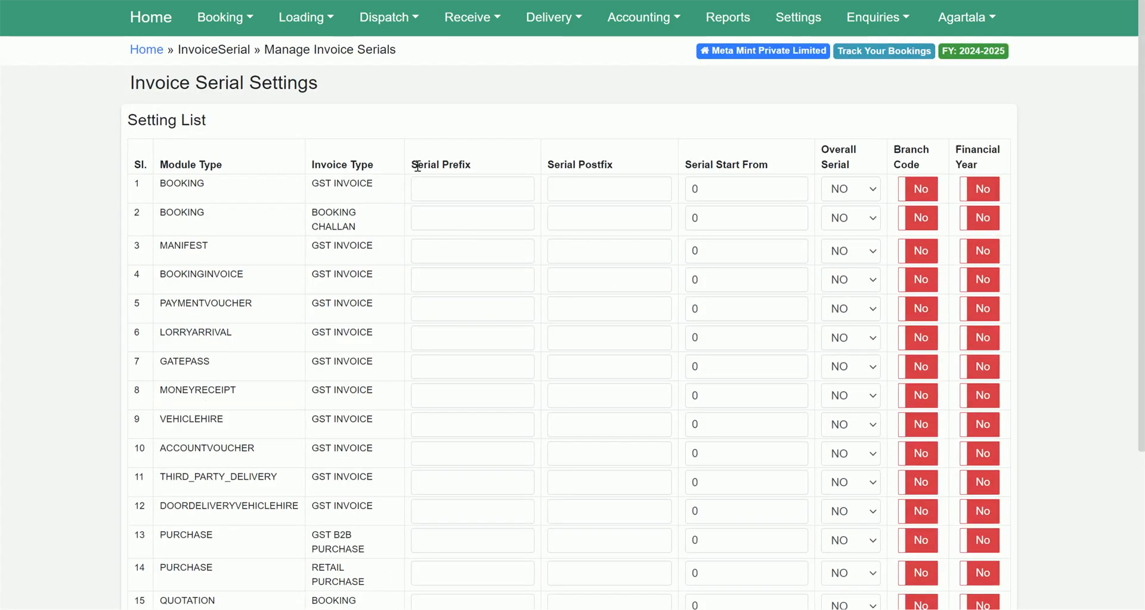
scroll(431, 304, "down", 3)
scroll(431, 316, "up", 3)
Set the serial prefix of the booking GST invoice to MML2425.
left_click(482, 193)
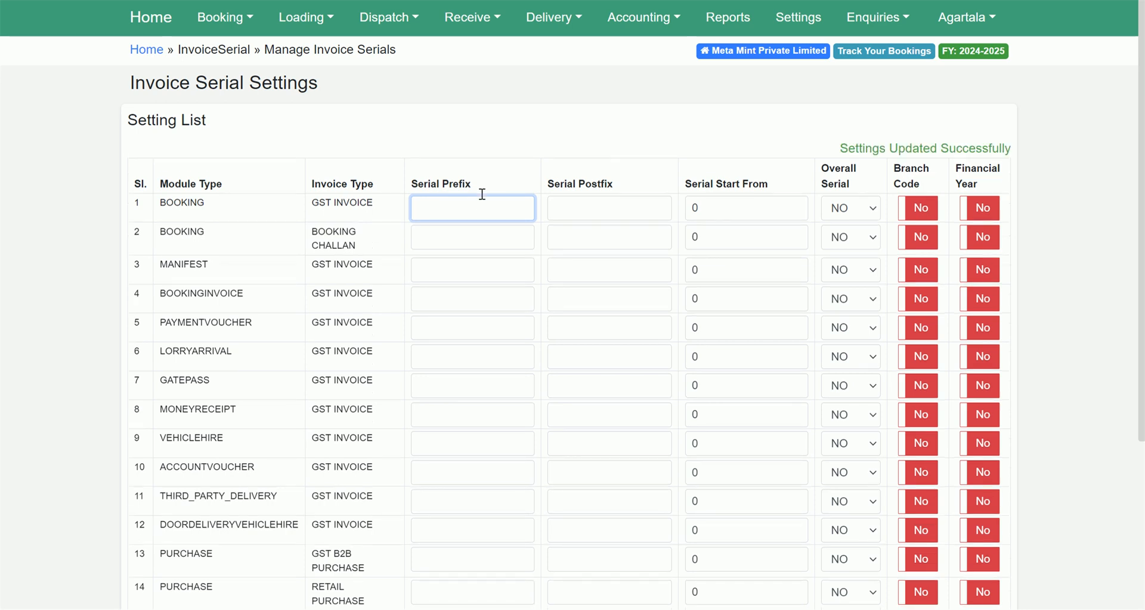
type("MML")
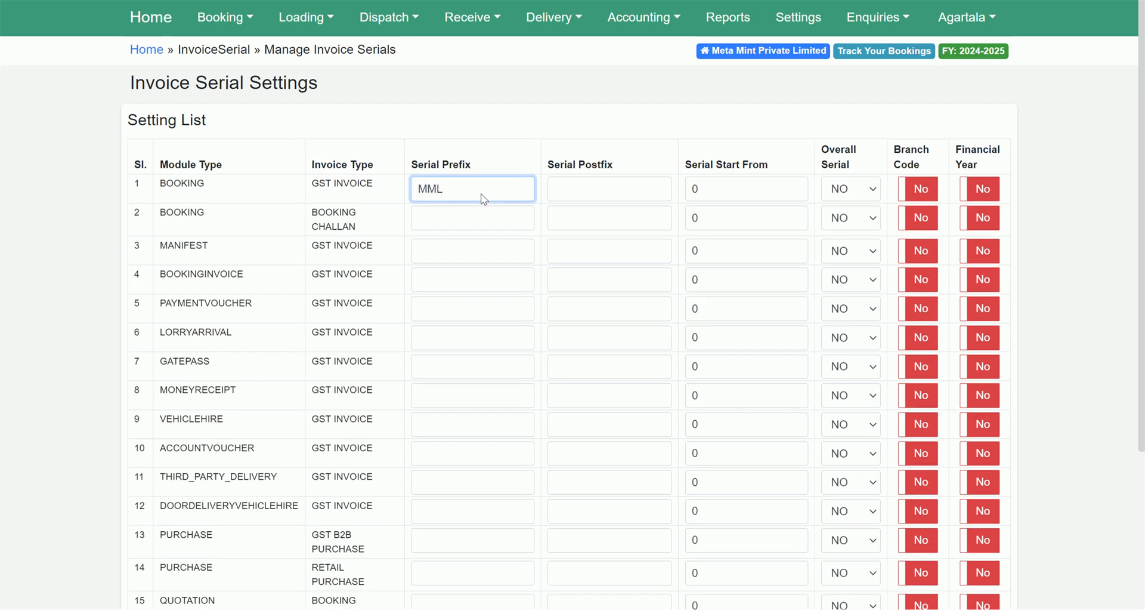
type("2324")
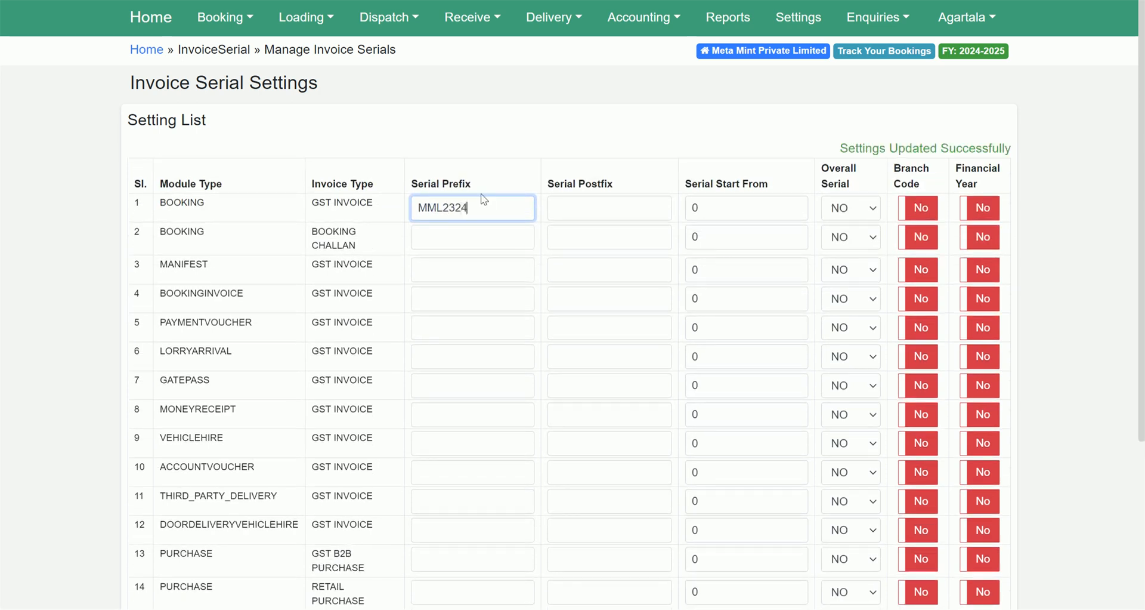
key("BackSpace")
key("BackSpace")
key("BackSpace")
type("4")
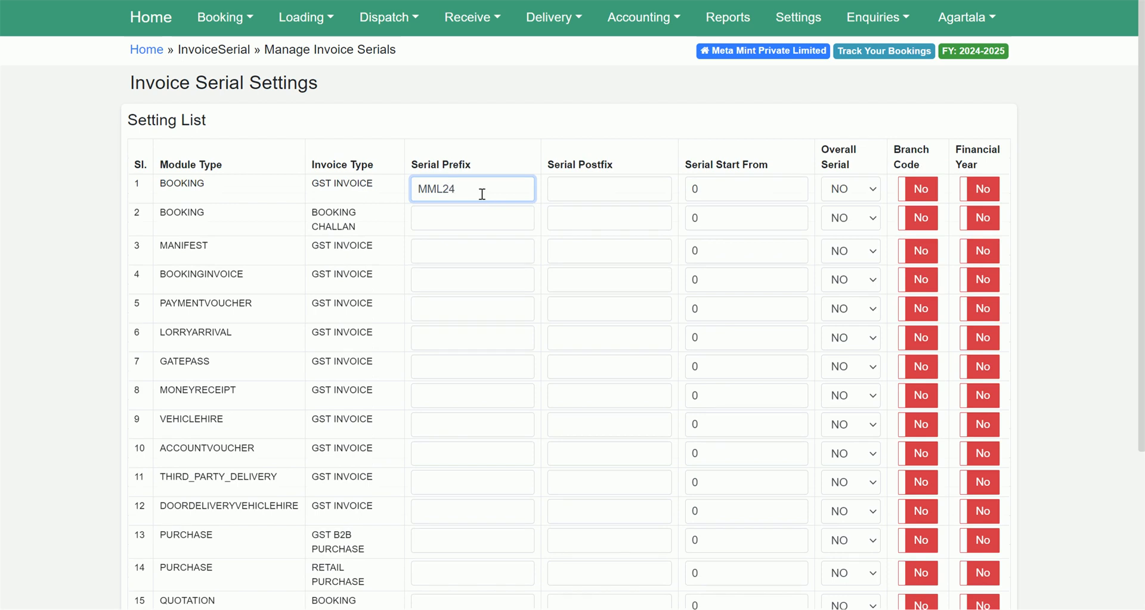
type("25")
Change the booking GST invoice's serial prefix to MMGI.
left_click_drag(479, 191, 199, 192)
key("End")
key("BackSpace")
key("BackSpace")
key("BackSpace")
key("BackSpace")
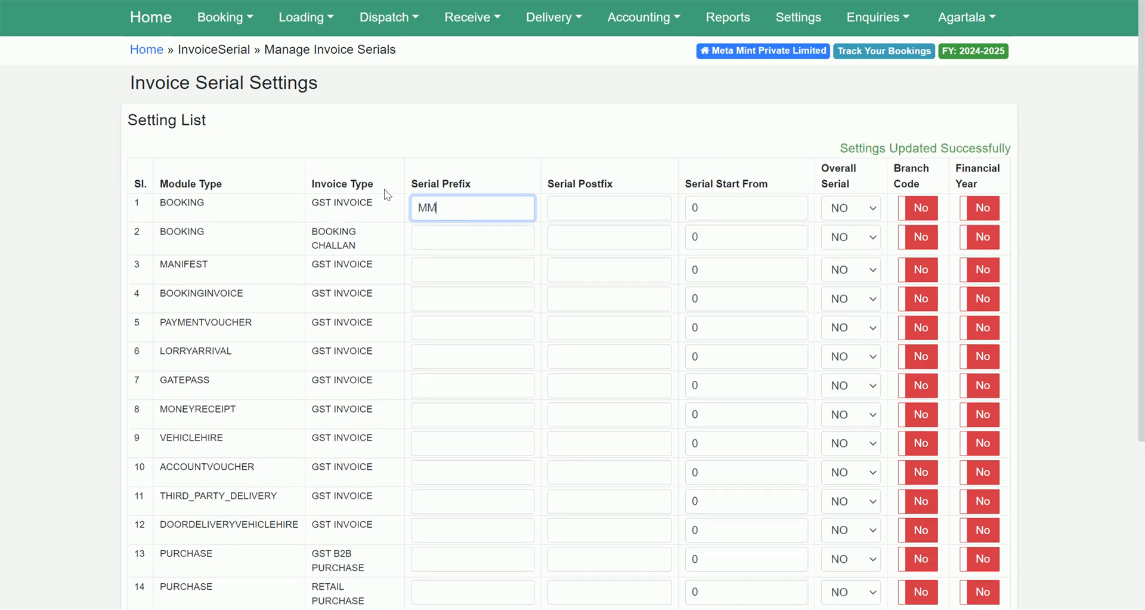
type("GI")
Set the serial prefix of the booking challan to MMBC.
left_click(451, 213)
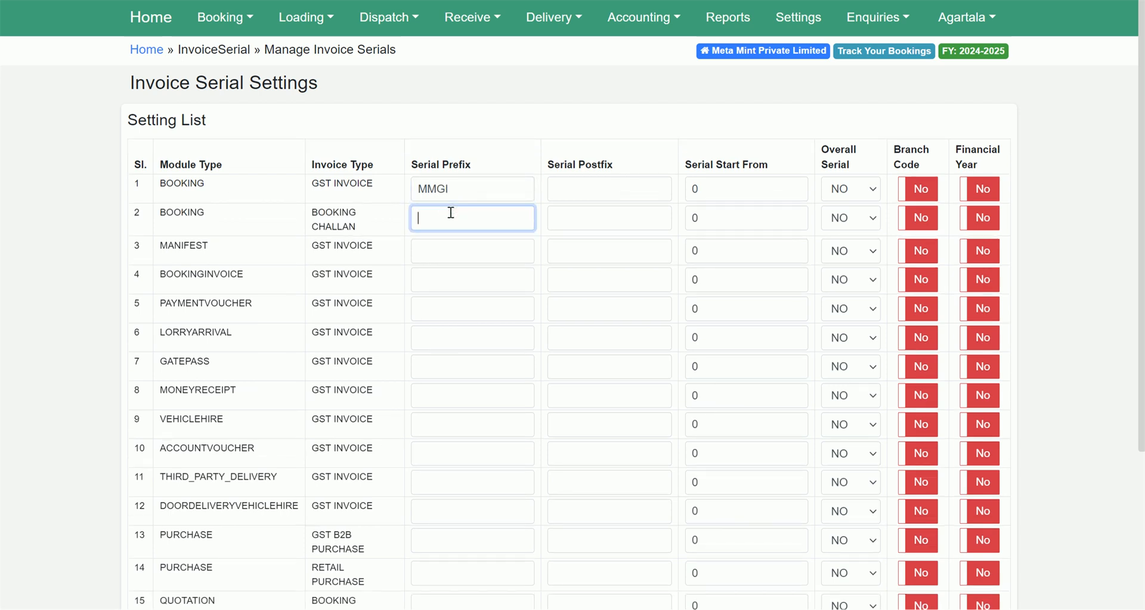
type("MM")
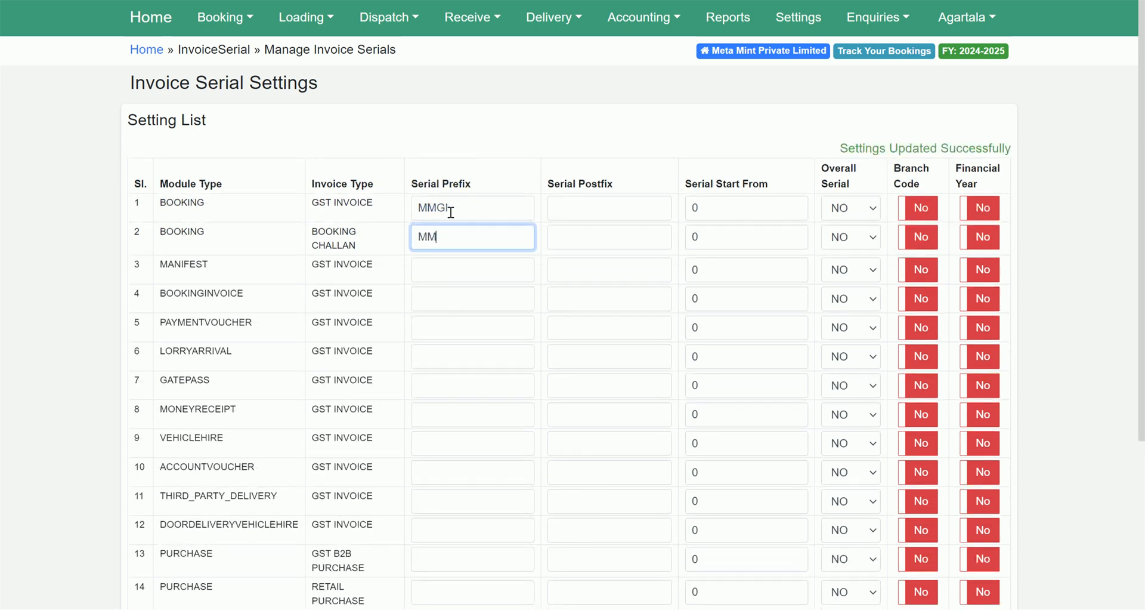
type("BC")
left_click(349, 261)
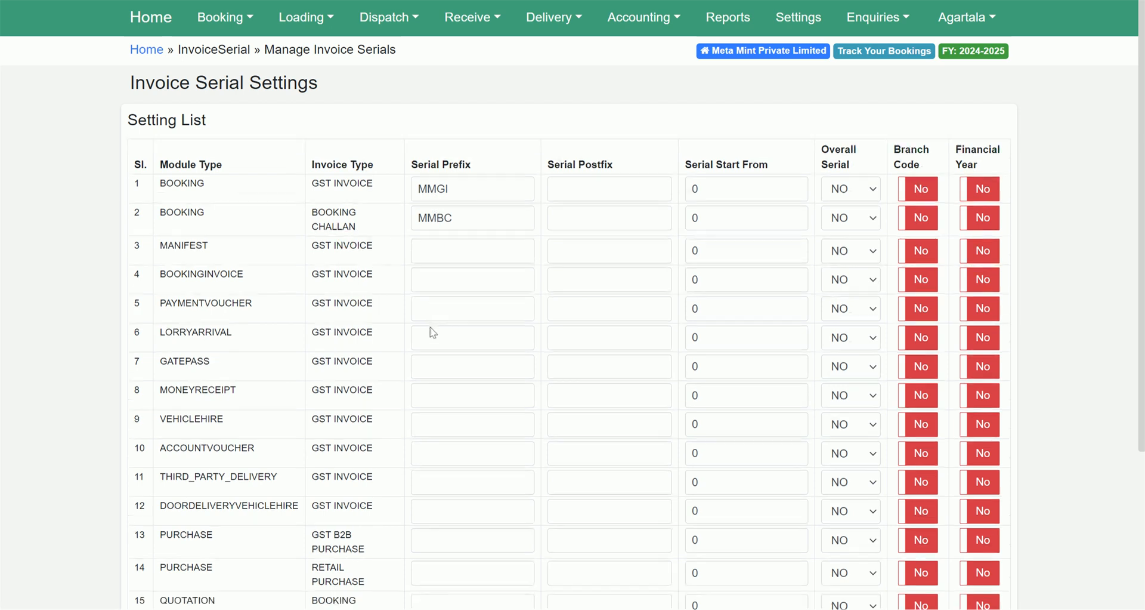
Set the serial prefix of the manifest GST invoice to MMMF.
left_click(429, 245)
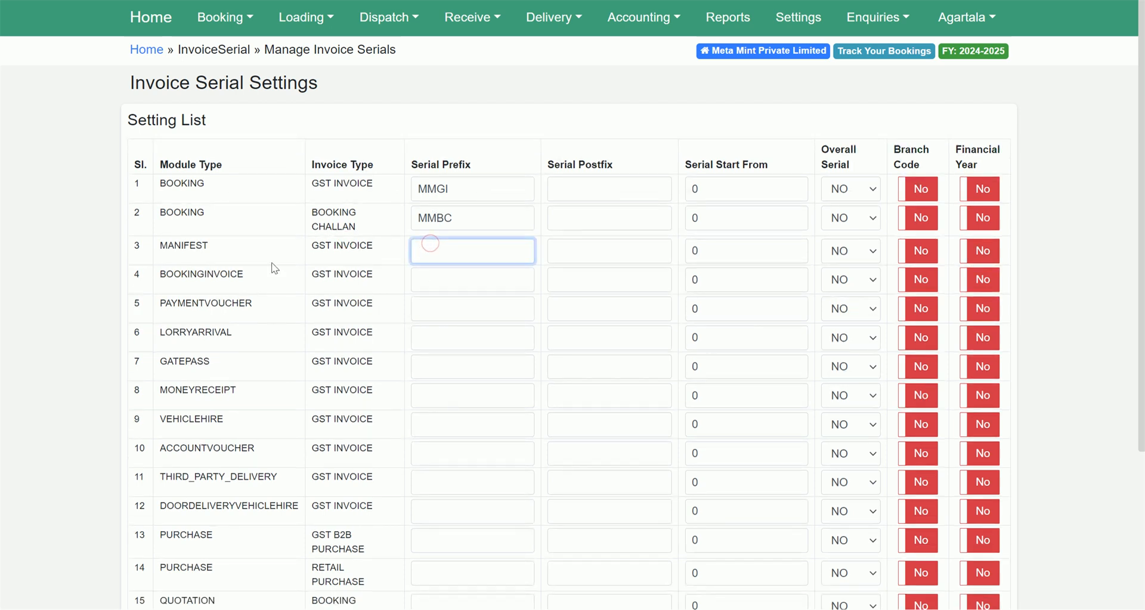
type("MMF")
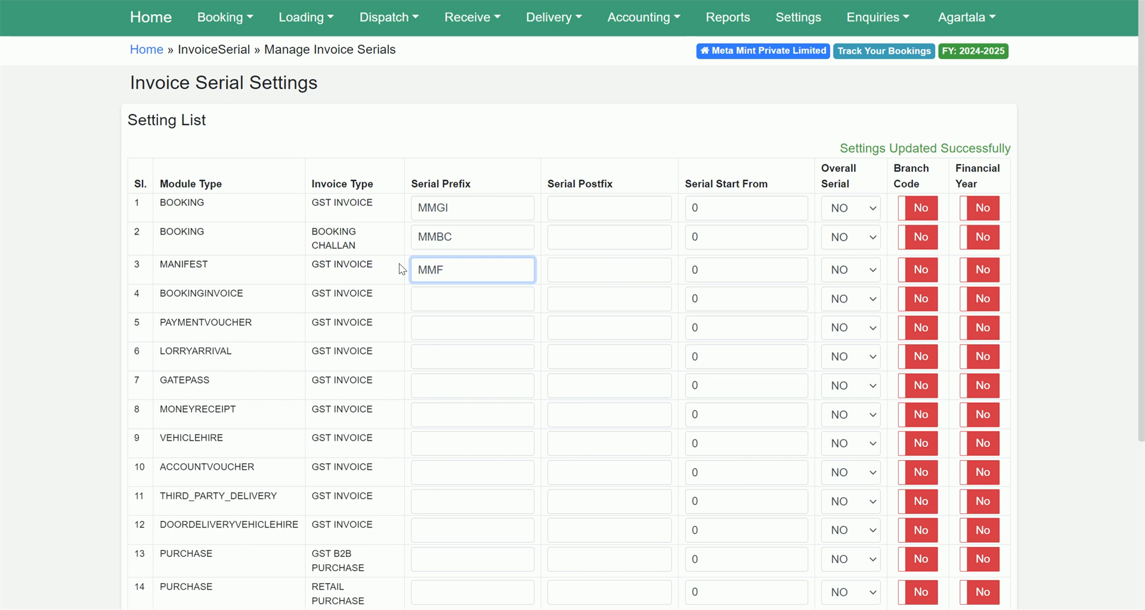
key("BackSpace")
type("MF")
left_click(366, 295)
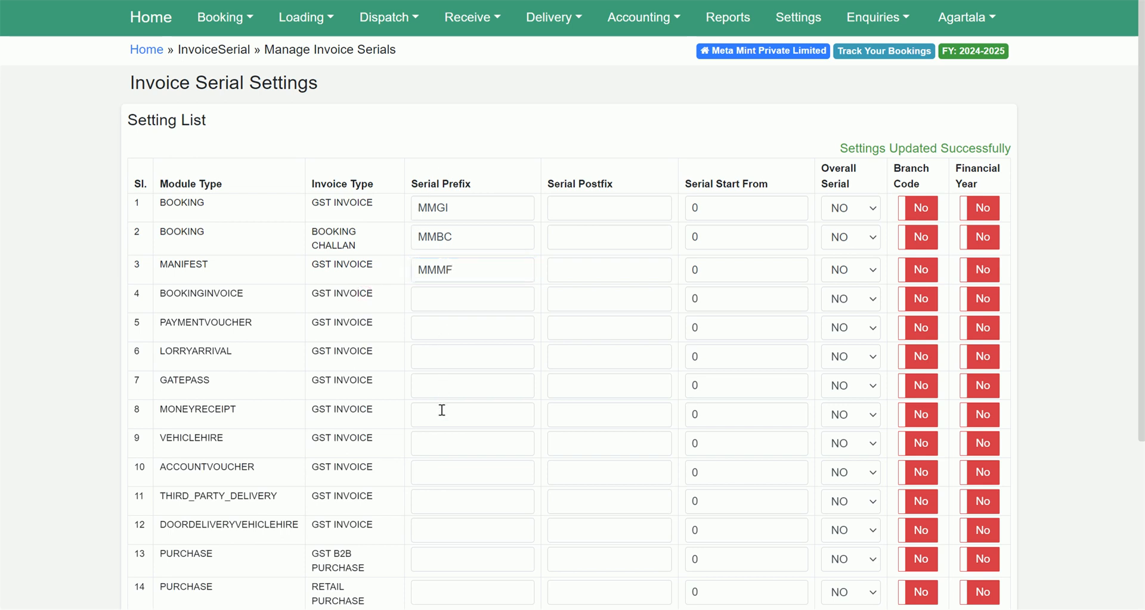
Set the booking GST invoice's serial numbering to start from 1000.
scroll(452, 518, "down", 4)
scroll(453, 517, "up", 4)
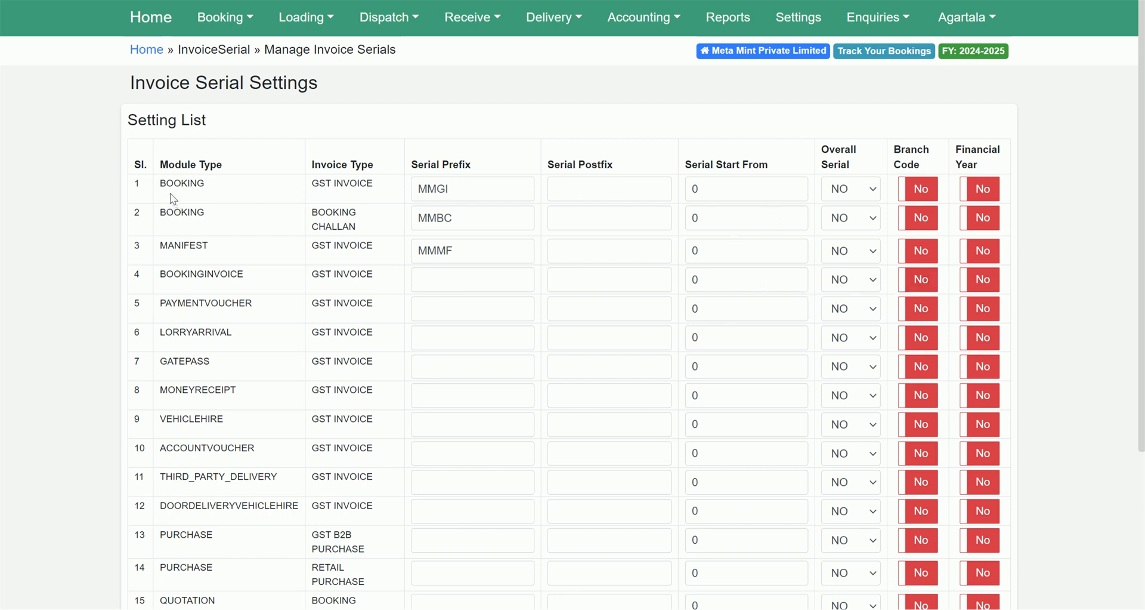
left_click_drag(161, 184, 734, 186)
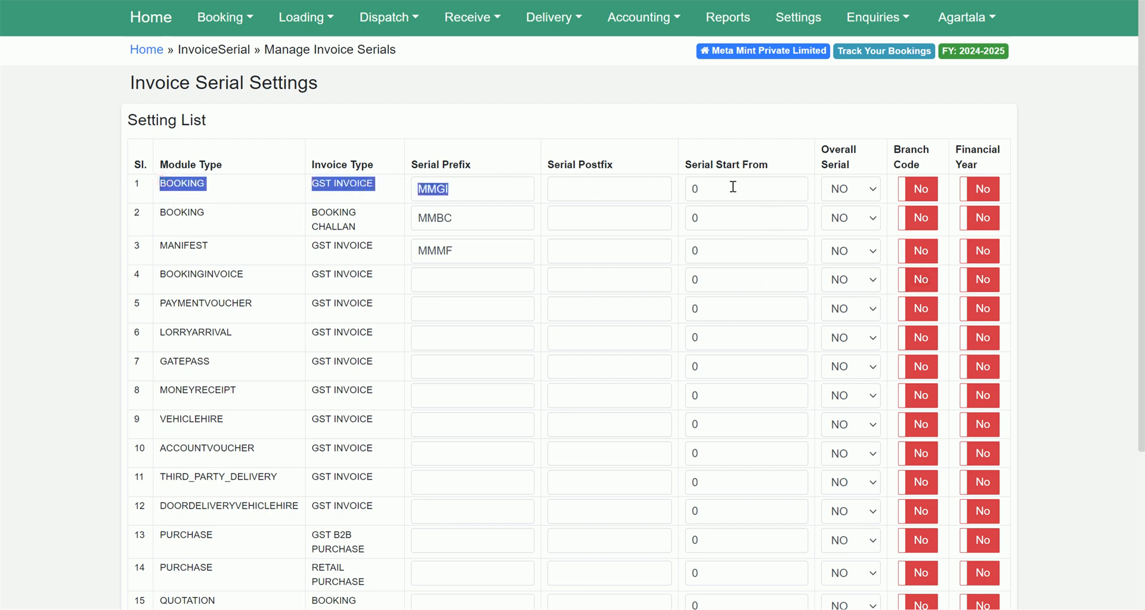
double_click(733, 189)
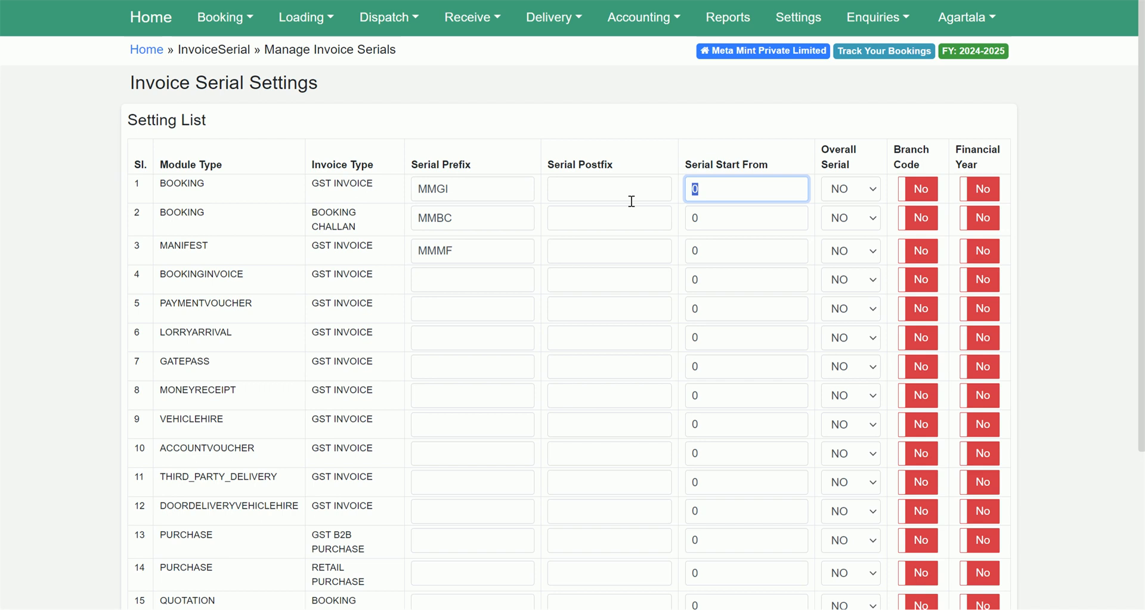
type("1000")
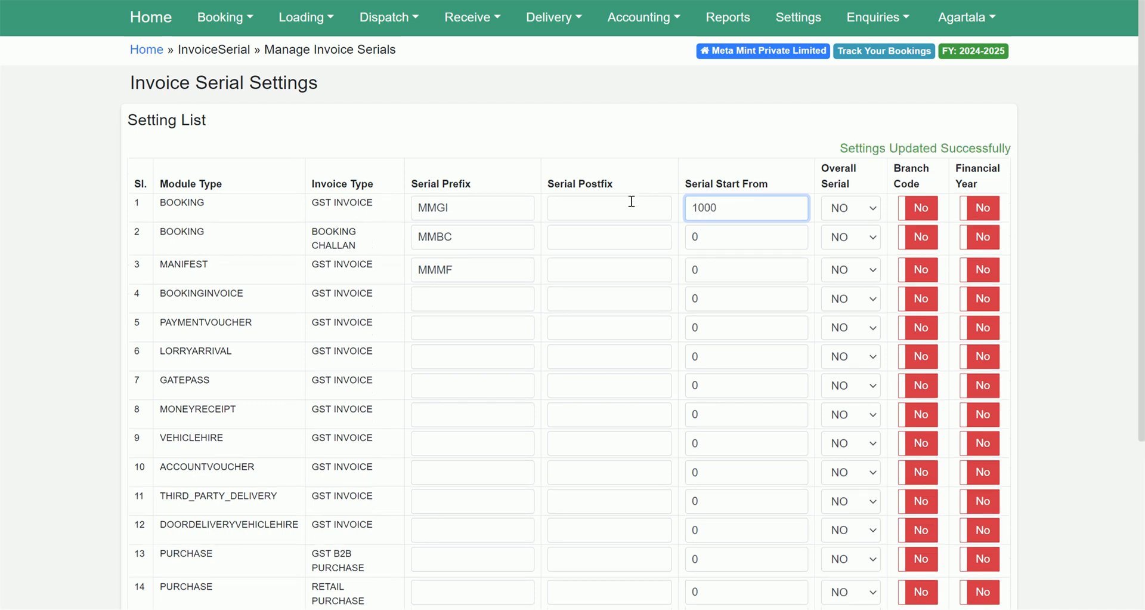
left_click(660, 175)
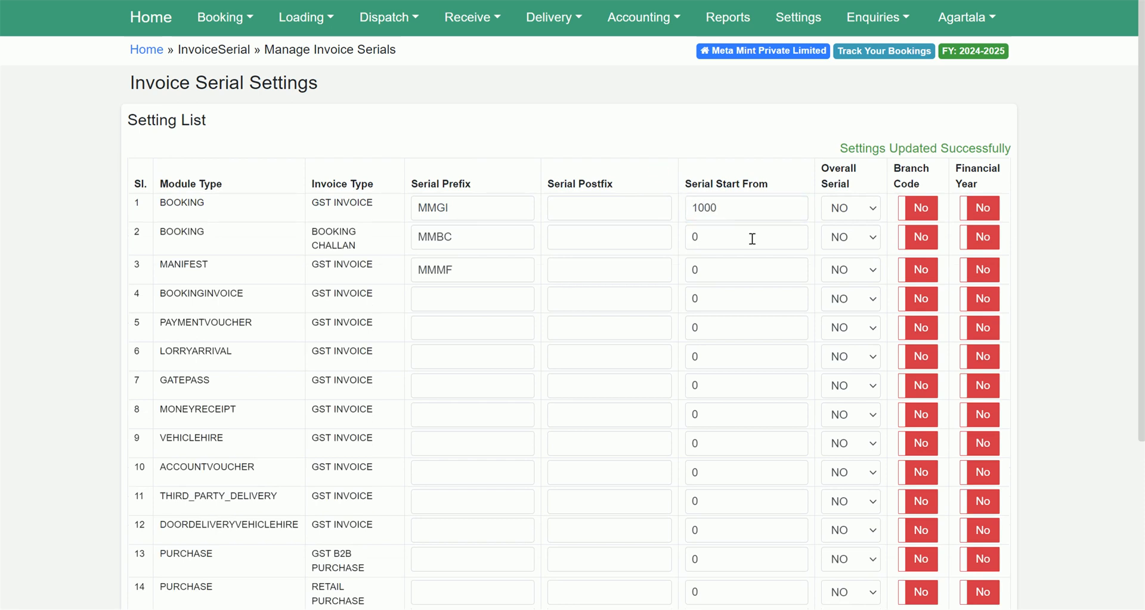
Reset the booking GST invoice's serial start number to 0.
double_click(734, 213)
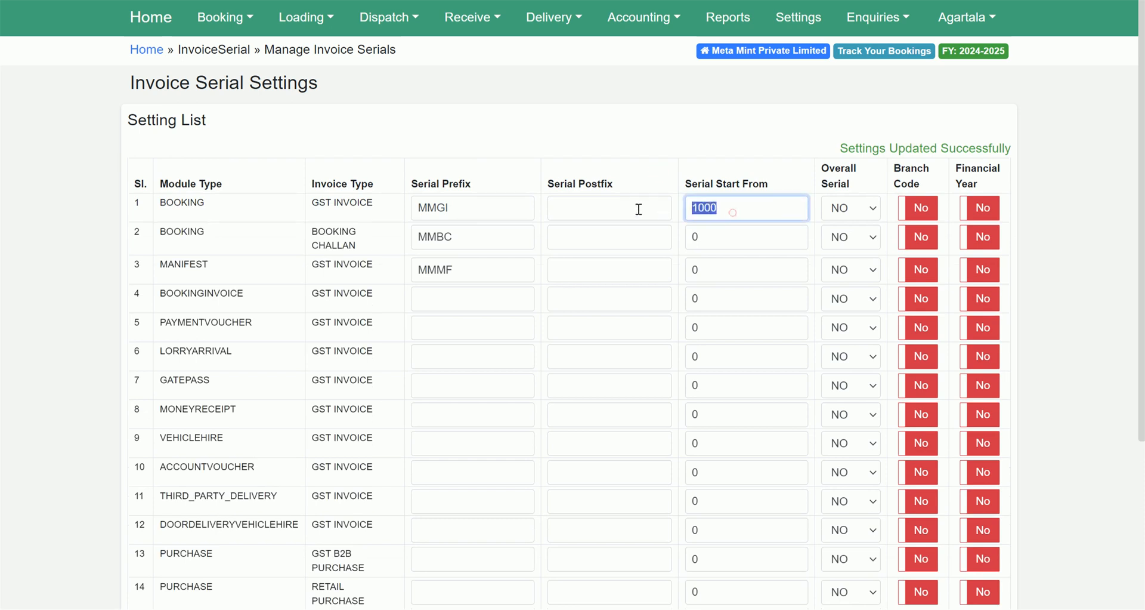
scroll(733, 197, "down", 1)
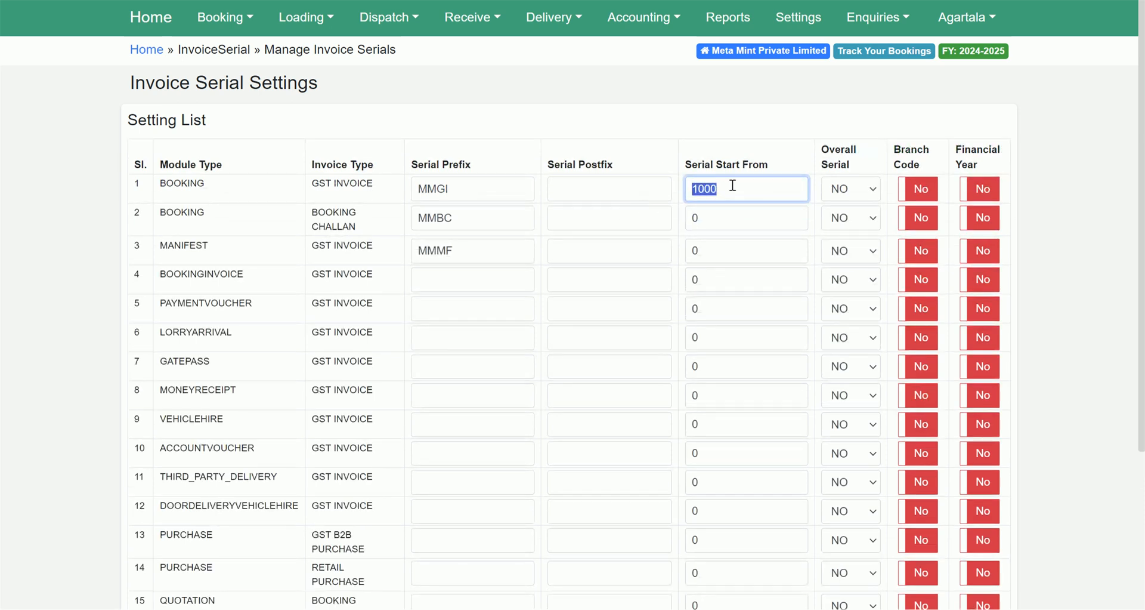
left_click(721, 139)
left_click_drag(735, 195, 560, 173)
type("0")
left_click(559, 174)
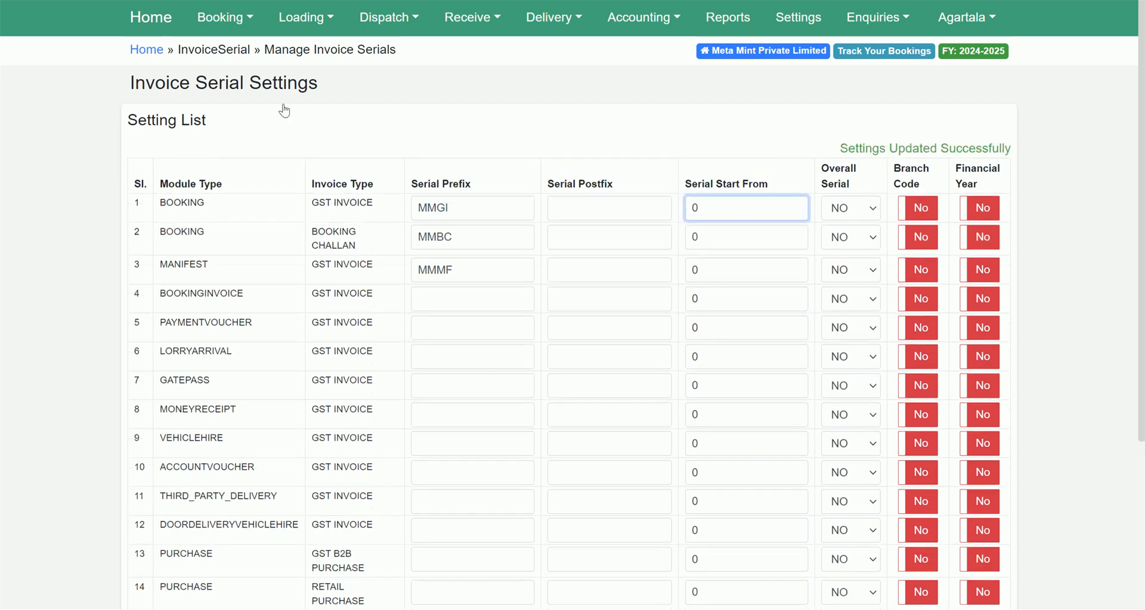
Replace the booking GST invoice's serial prefix with the branch-specific code GBAGT.
scroll(483, 327, "down", 4)
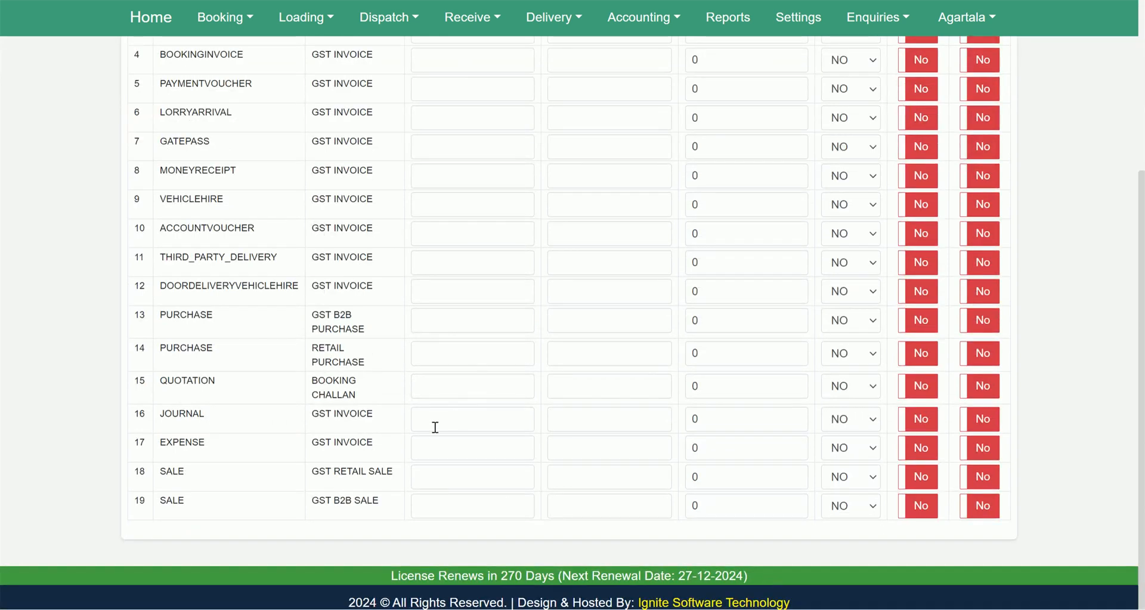
scroll(402, 448, "up", 4)
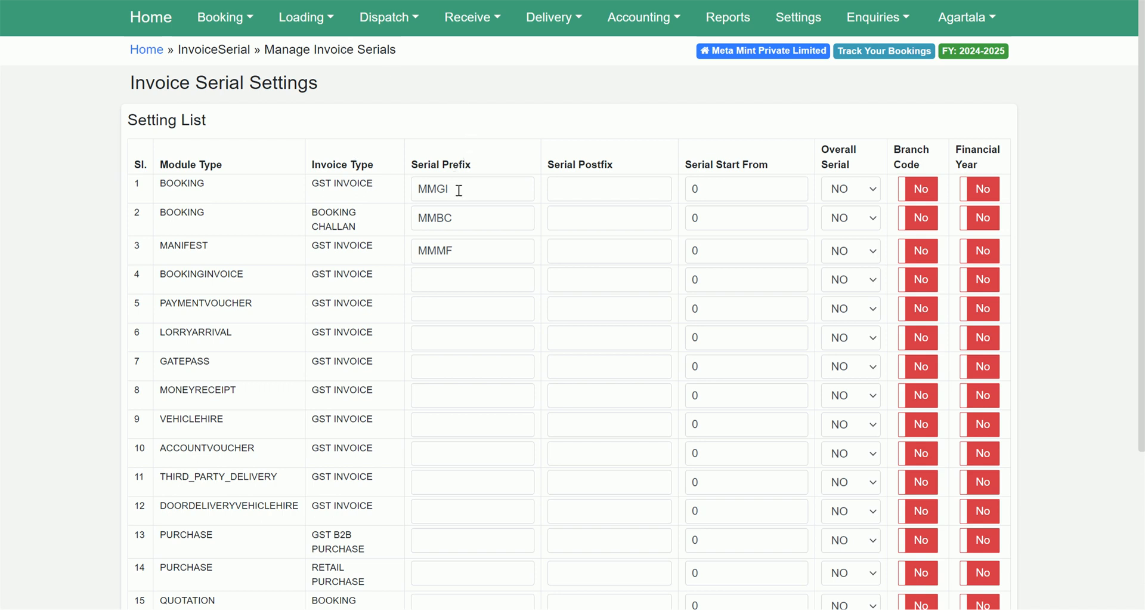
left_click_drag(459, 190, 289, 181)
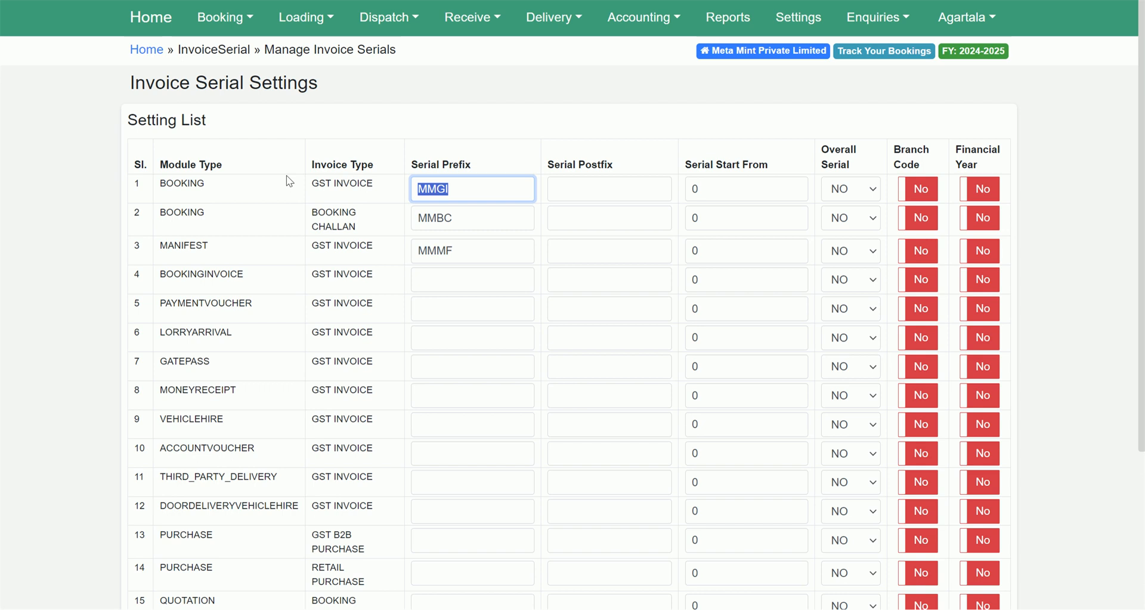
type("GB")
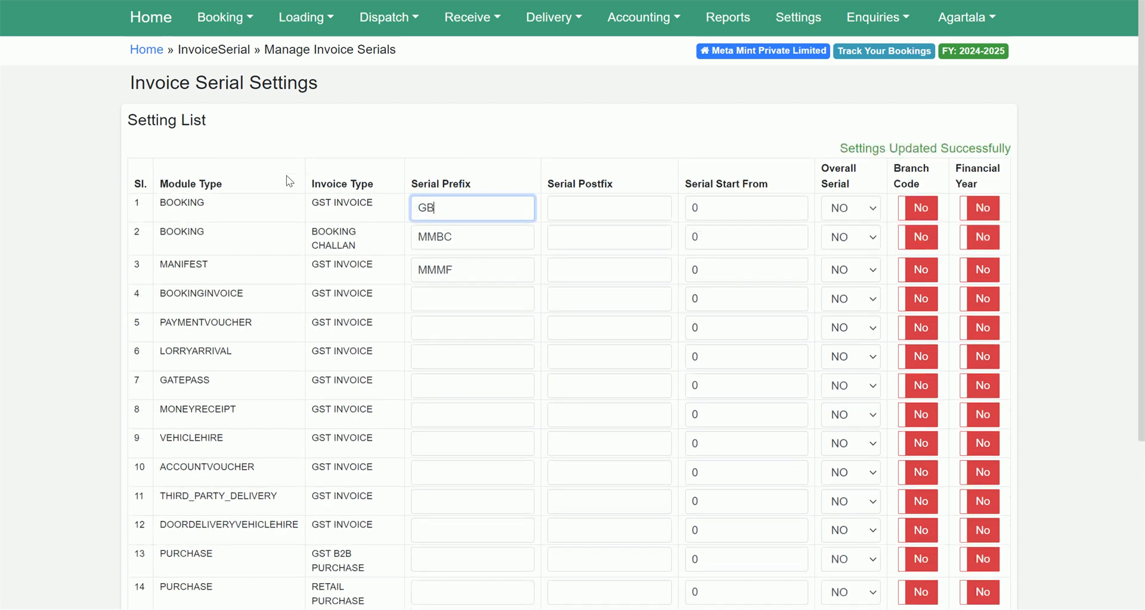
type("AGT")
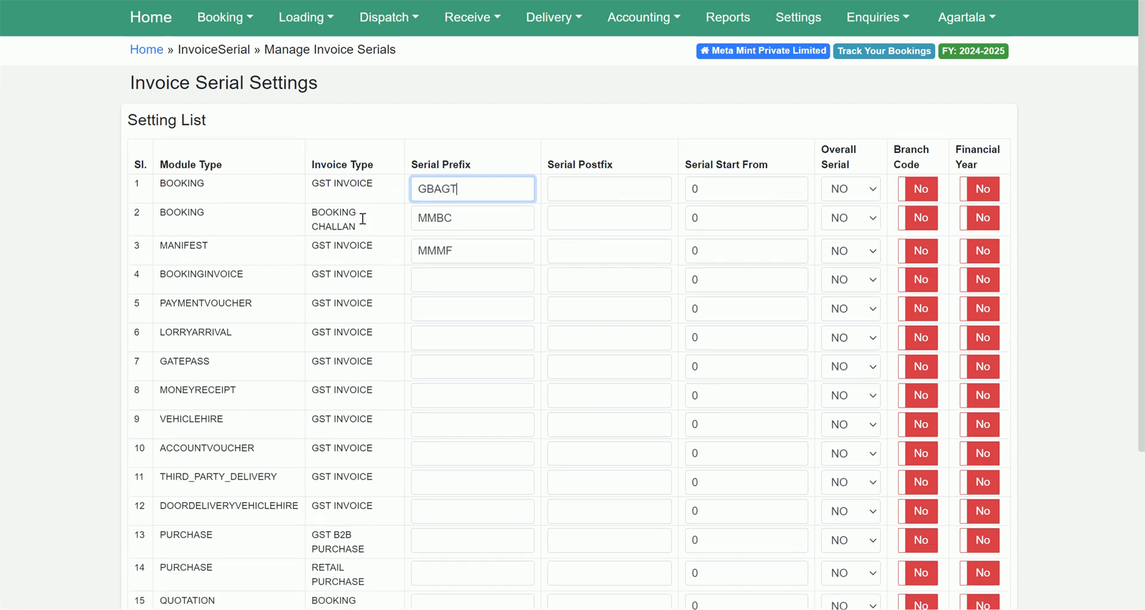
Replace the booking challan's serial prefix with the branch-specific code BCAGT.
double_click(476, 220)
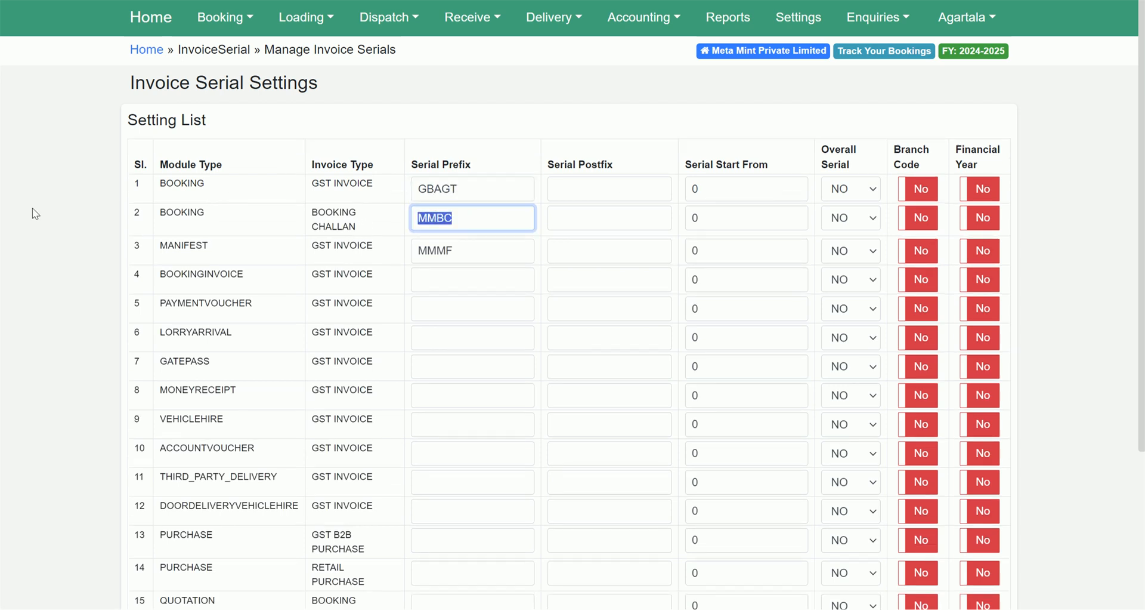
type("BC")
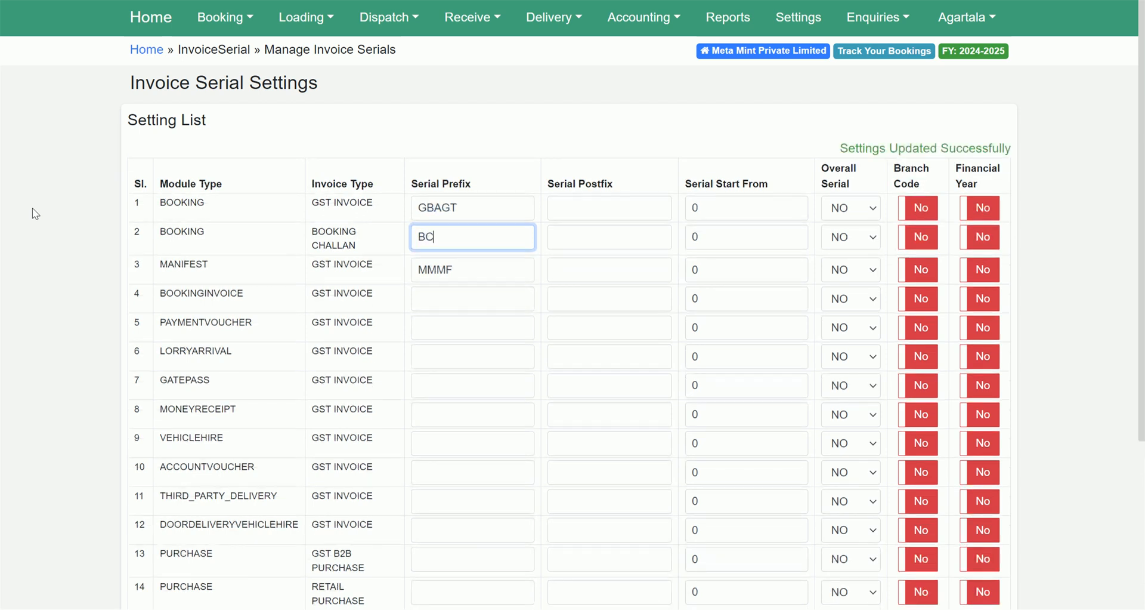
type("AGT")
Change the branch part of the booking GST invoice's serial prefix so it reads GBDEL.
left_click(473, 196)
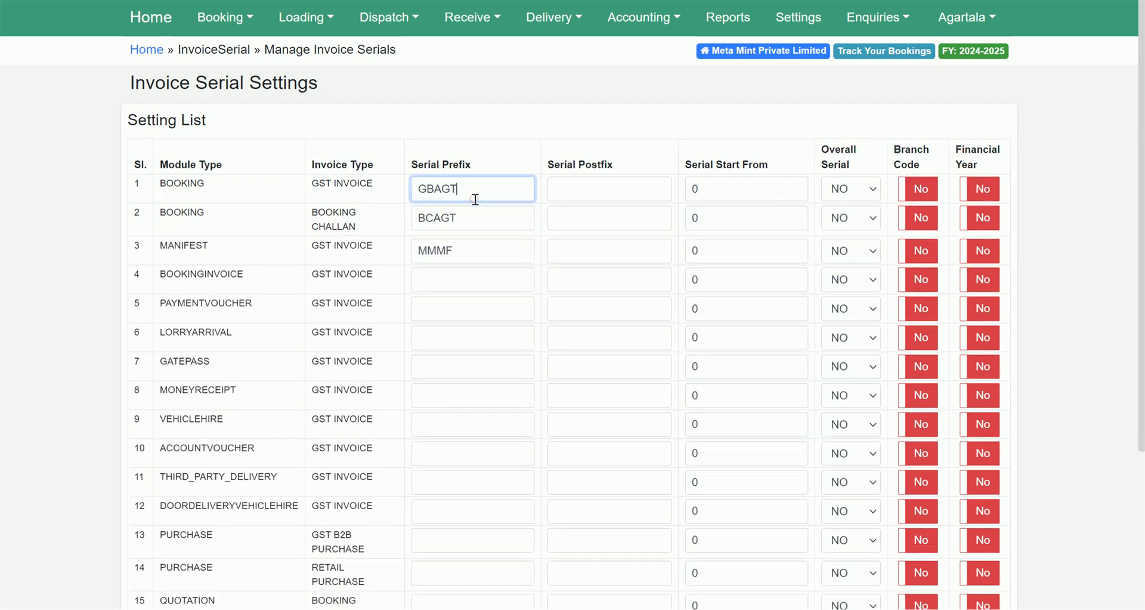
key("BackSpace")
key("BackSpace")
key("BackSpace")
type("DEL")
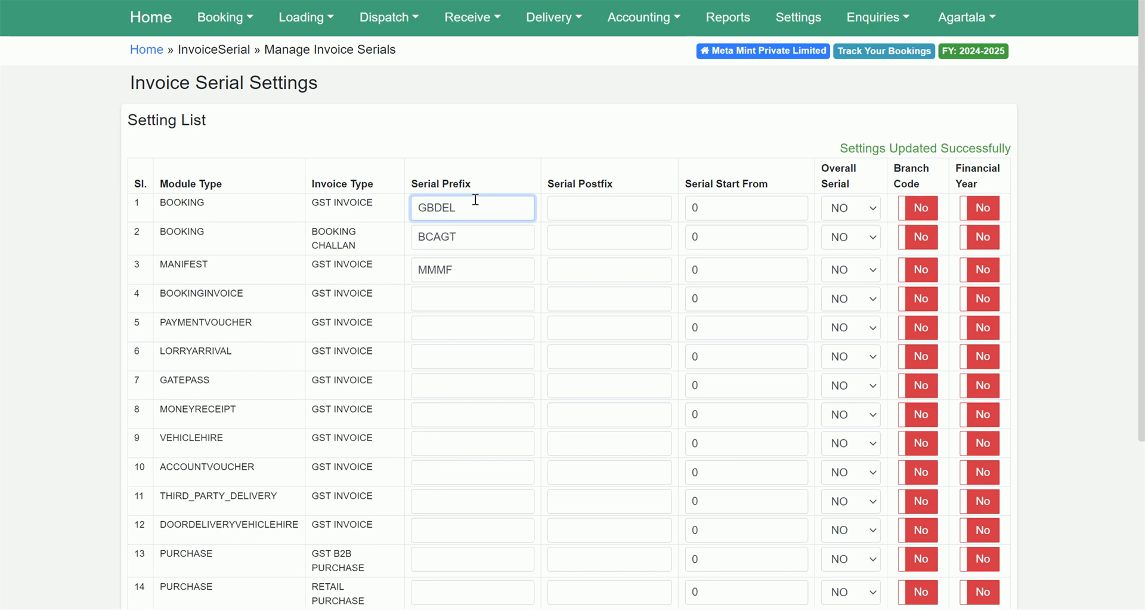
Change the branch part of the booking challan's serial prefix so it reads BCDEL.
left_click(476, 243)
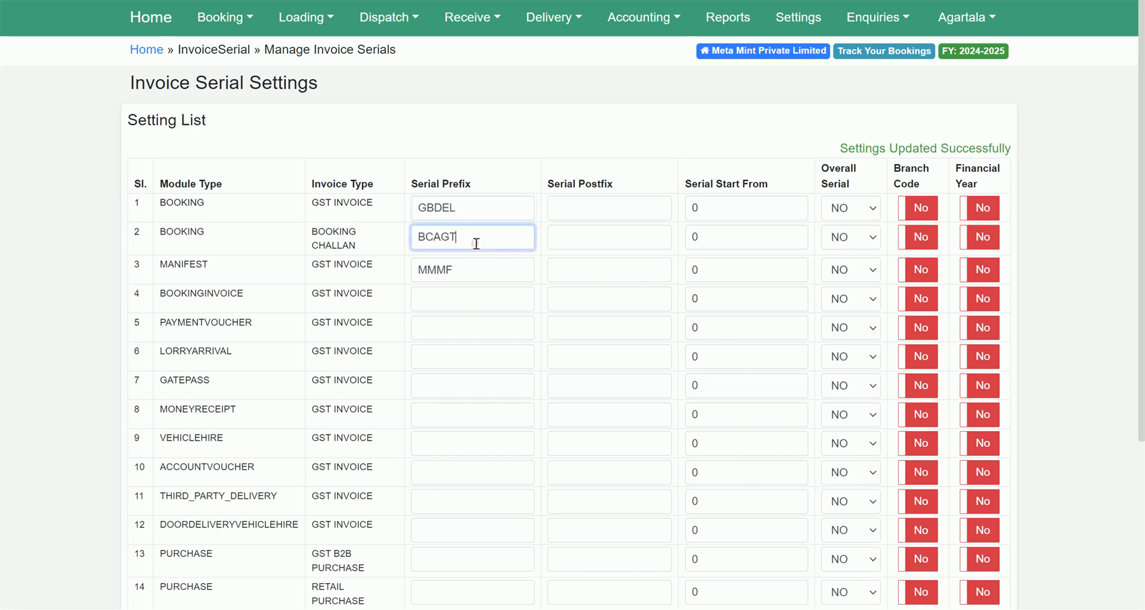
key("BackSpace")
key("BackSpace")
key("BackSpace")
type("DEL")
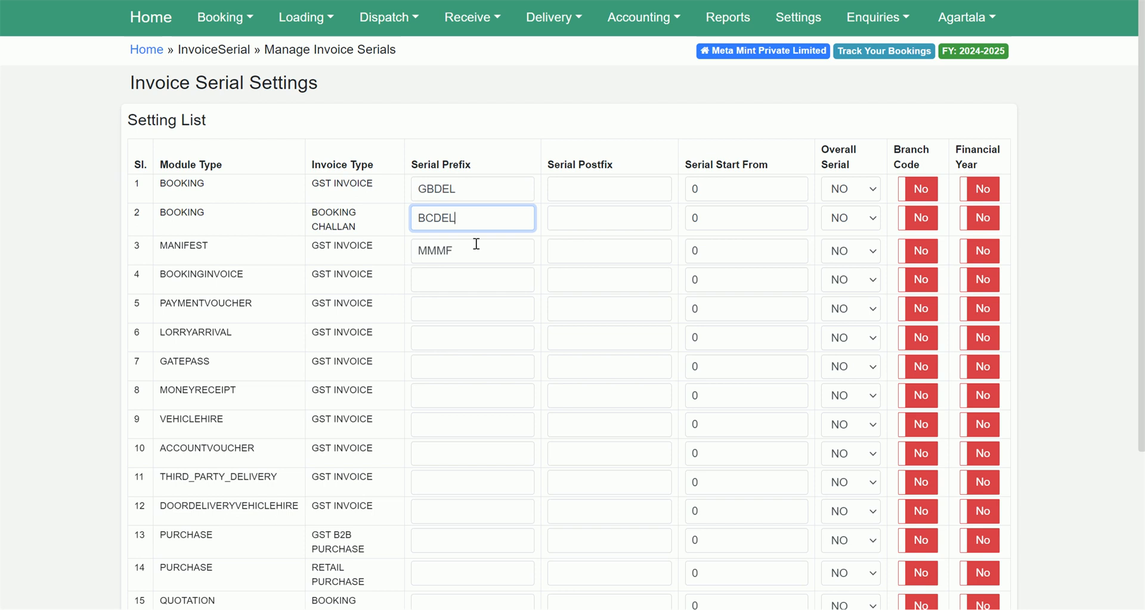
scroll(415, 343, "down", 3)
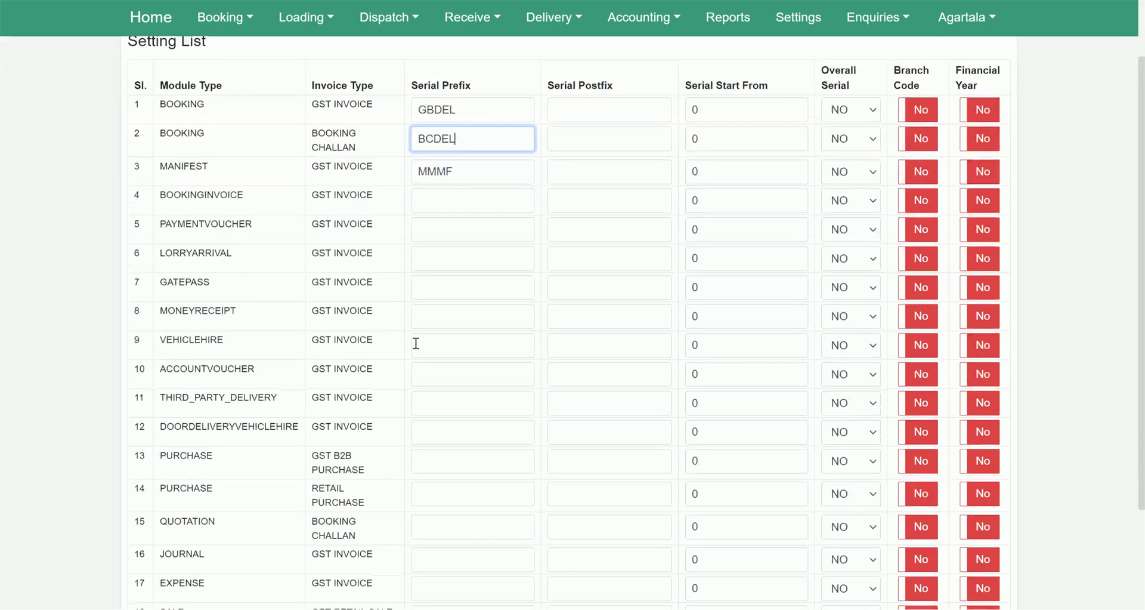
scroll(416, 343, "down", 1)
scroll(416, 343, "up", 2)
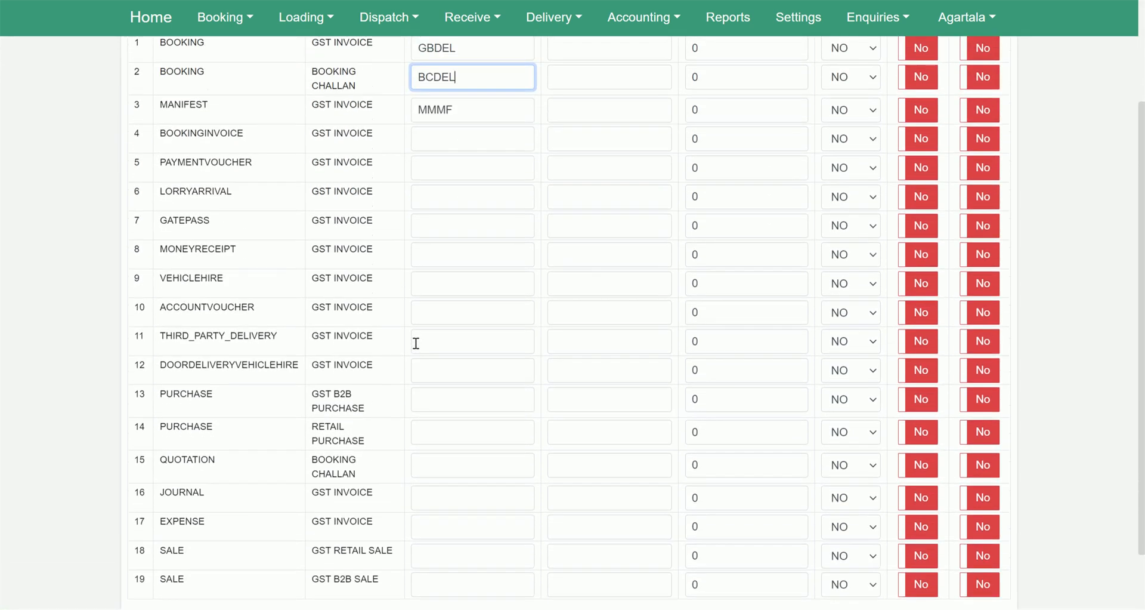
Compare the module and invoice types of the booking GST invoice row and the BOOKINGINVOICE row in the serial settings.
left_click_drag(166, 133, 381, 136)
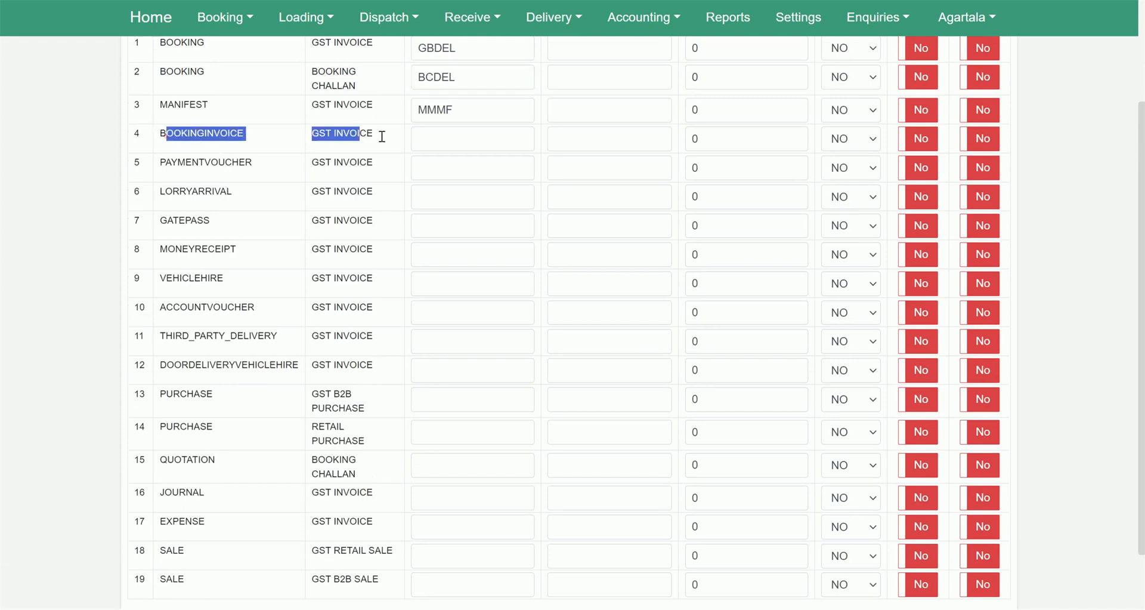
left_click(460, 137)
scroll(471, 155, "up", 3)
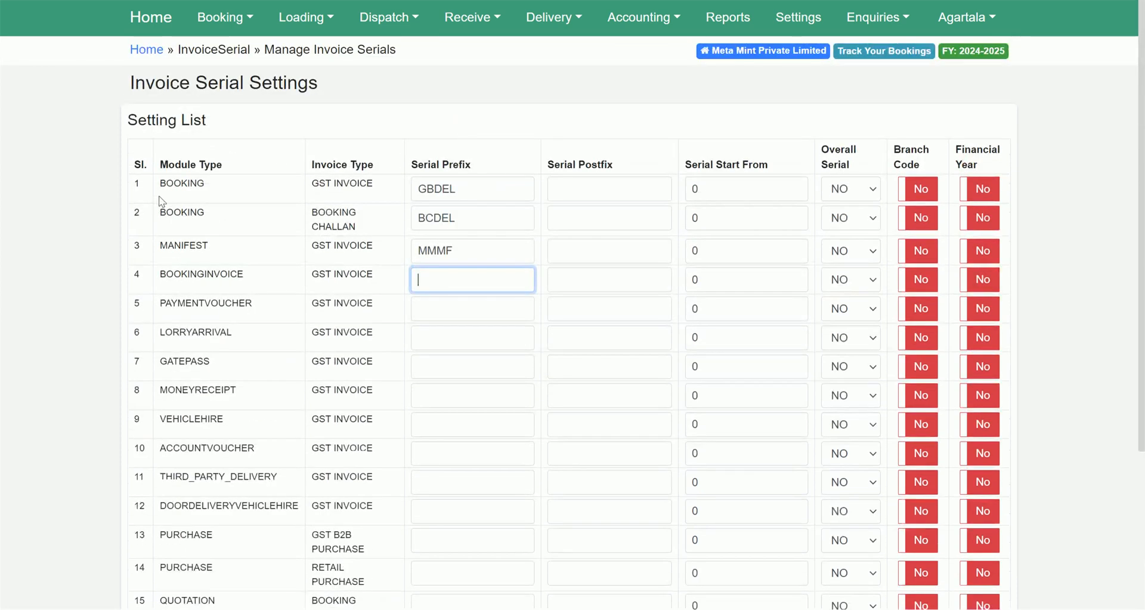
left_click_drag(158, 182, 457, 178)
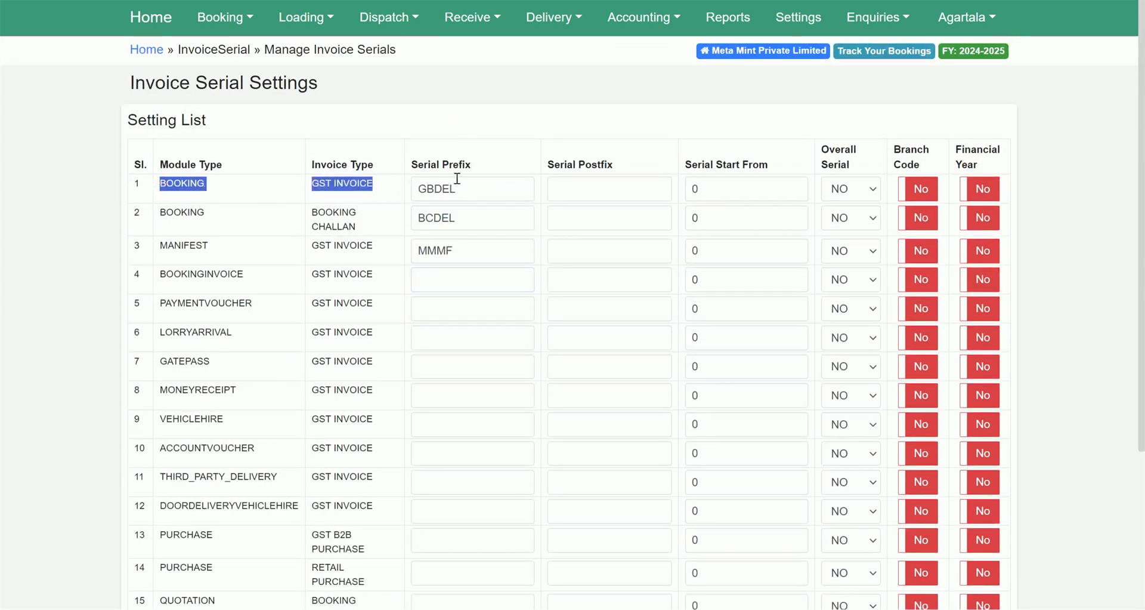
left_click(285, 276)
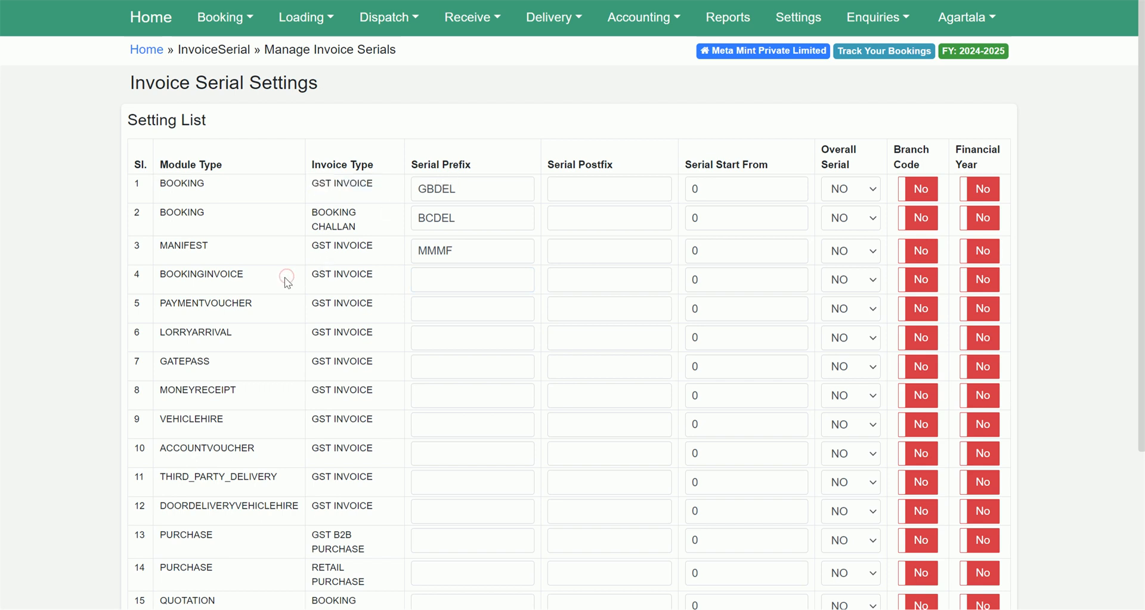
left_click_drag(160, 187, 238, 186)
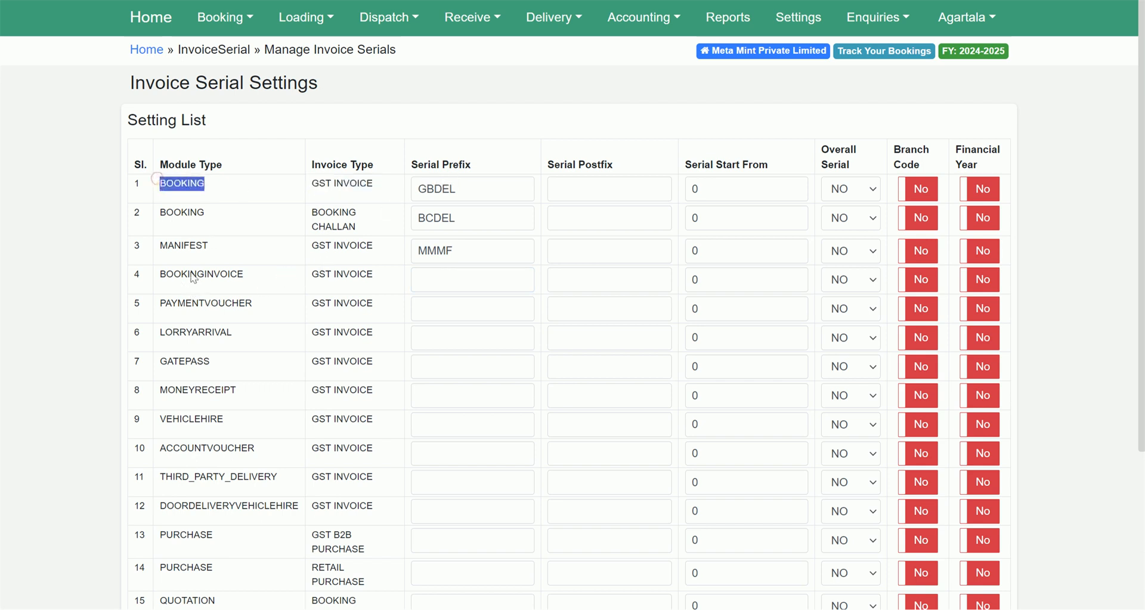
left_click(188, 311)
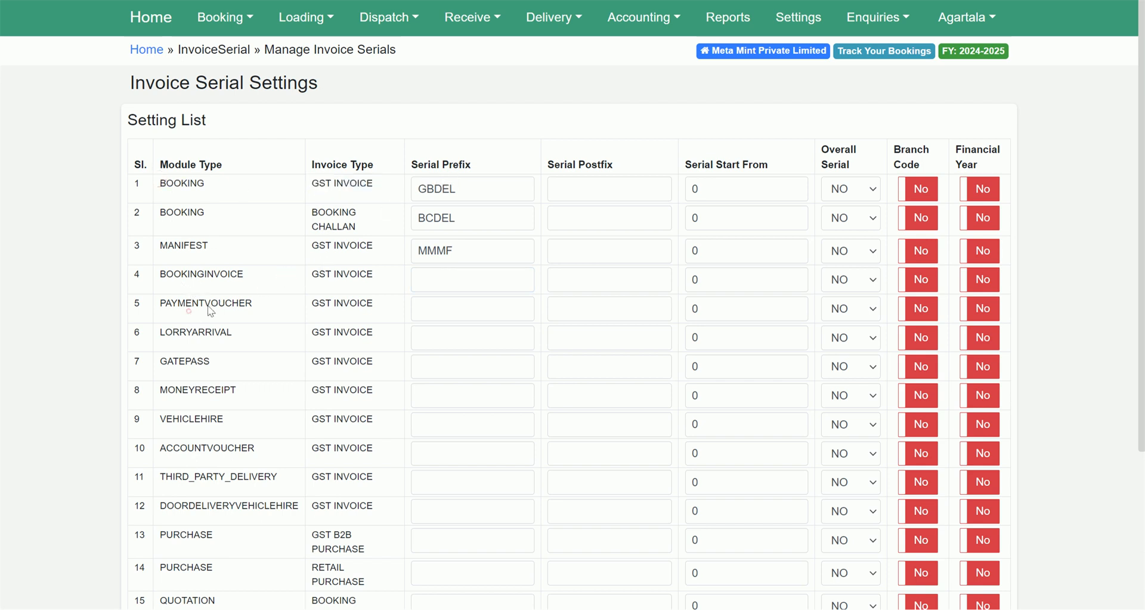
double_click(209, 272)
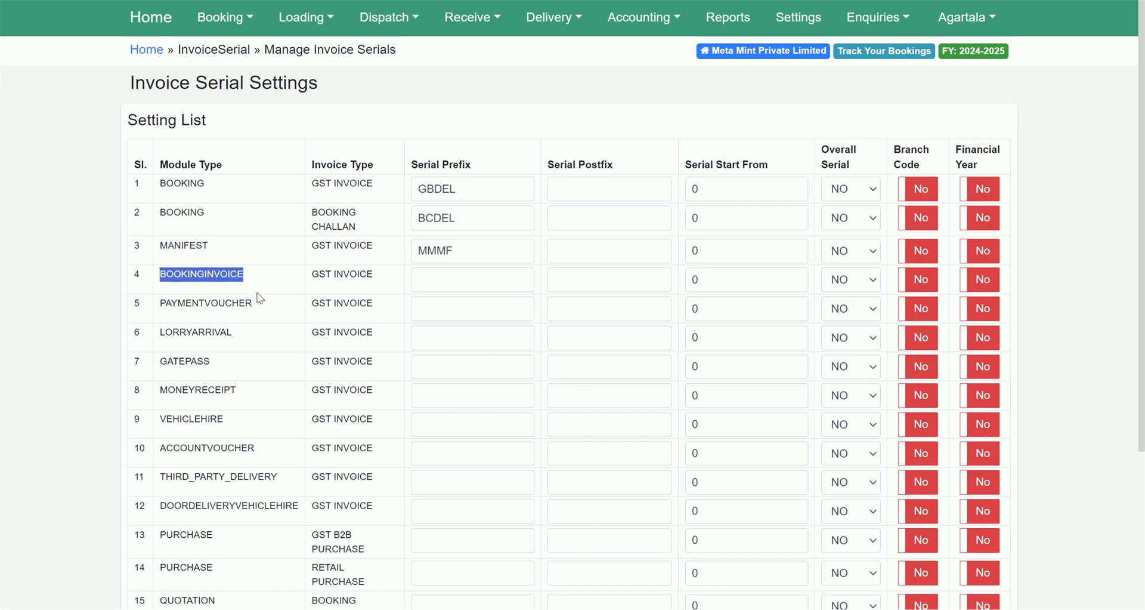
double_click(182, 185)
left_click(294, 269)
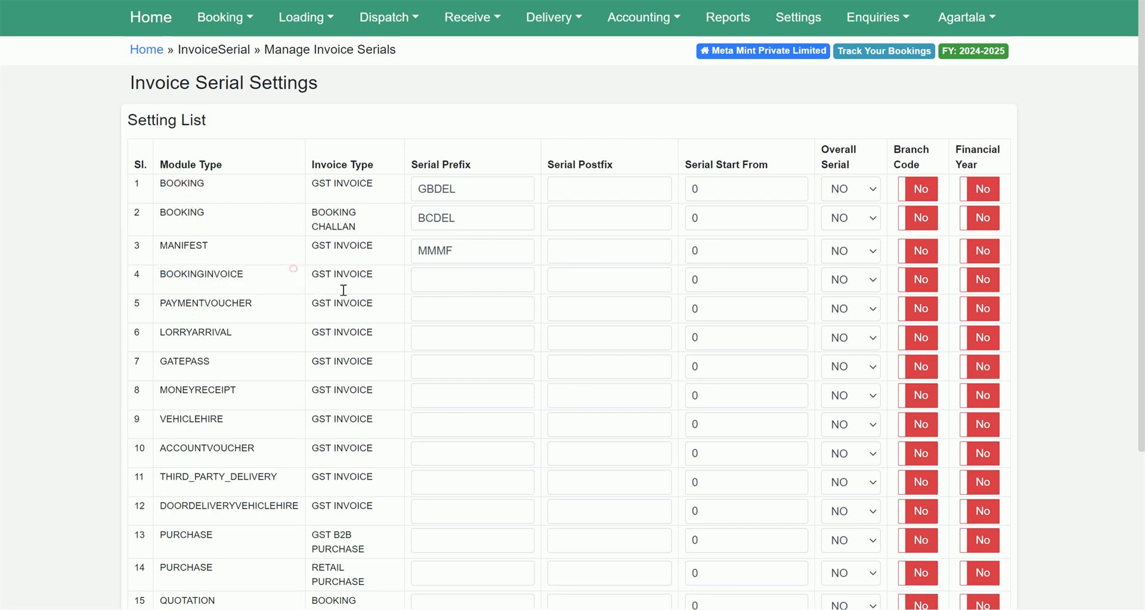
Review the serial settings of all listed modules, from booking through to GST B2B sale.
scroll(330, 265, "down", 3)
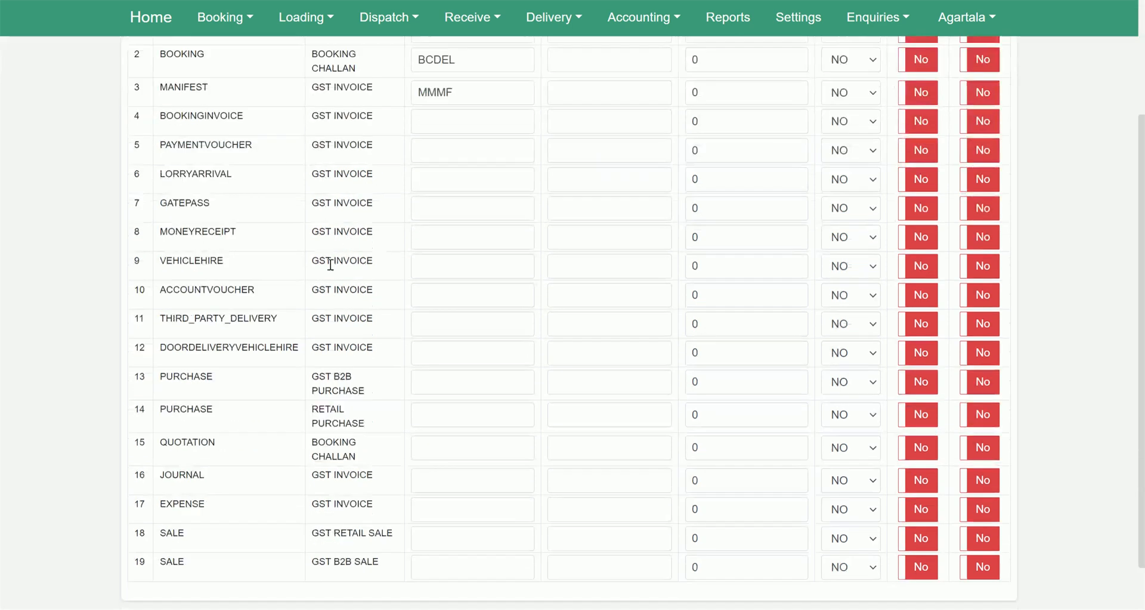
scroll(325, 311, "down", 2)
scroll(317, 312, "up", 4)
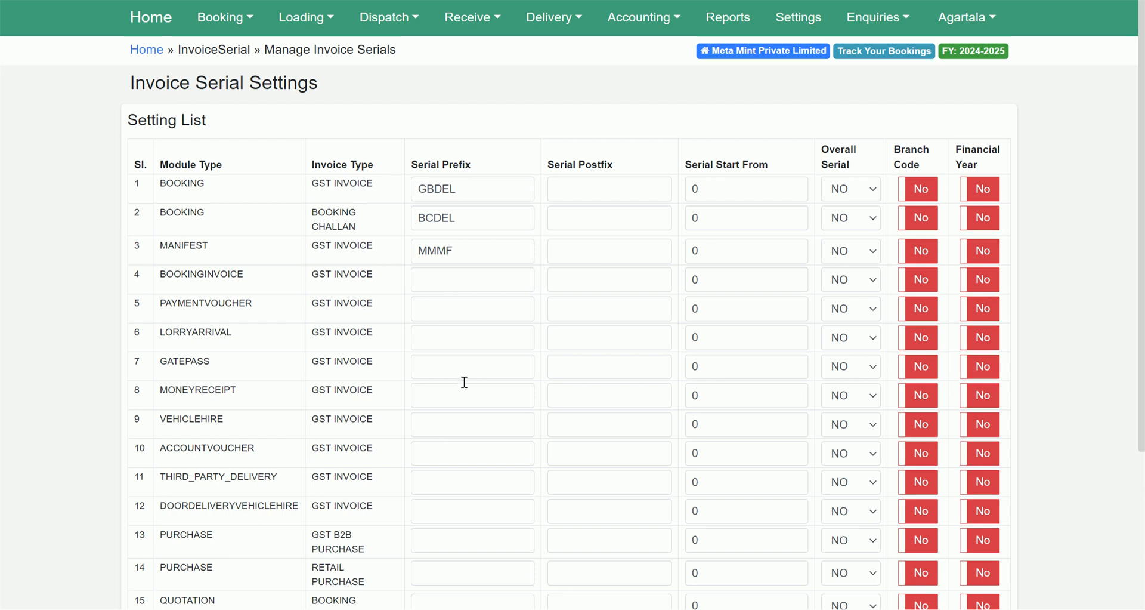
scroll(465, 382, "down", 4)
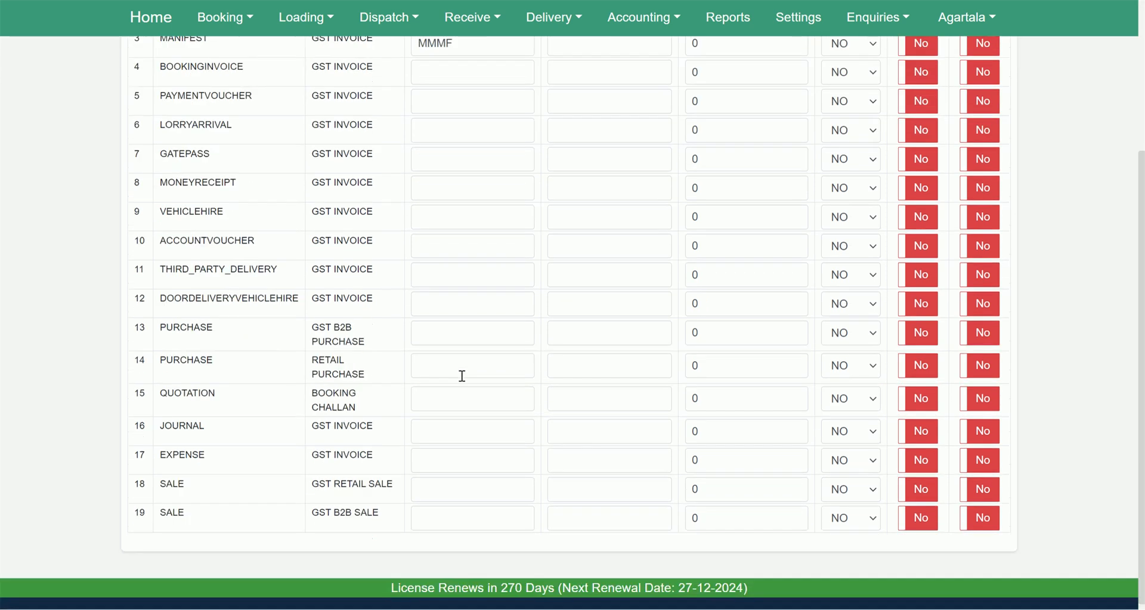
scroll(463, 375, "up", 2)
scroll(462, 375, "up", 1)
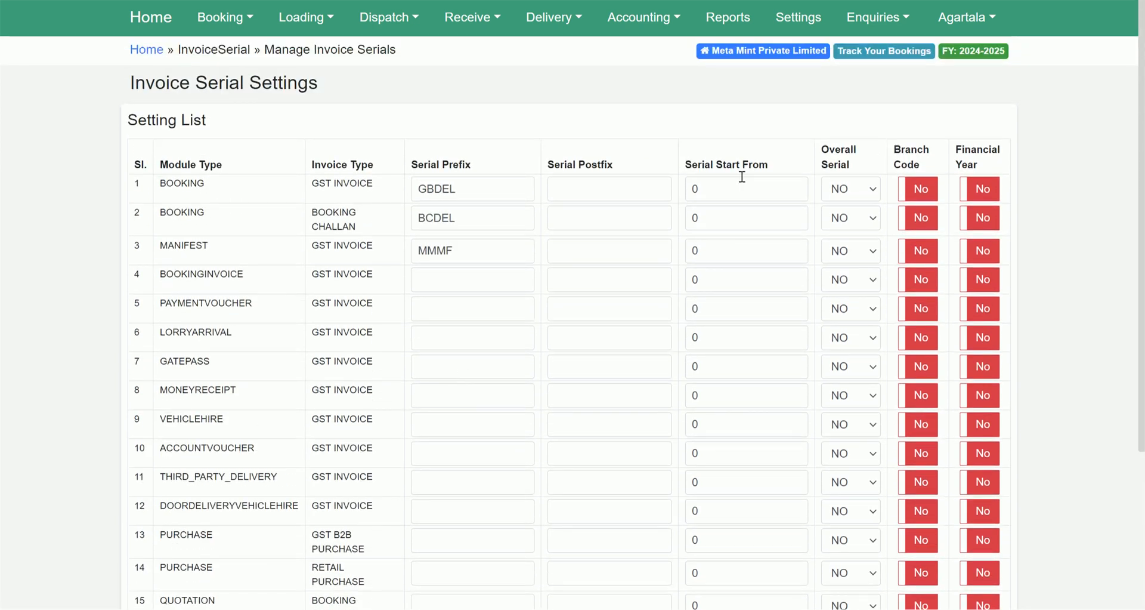
left_click(981, 23)
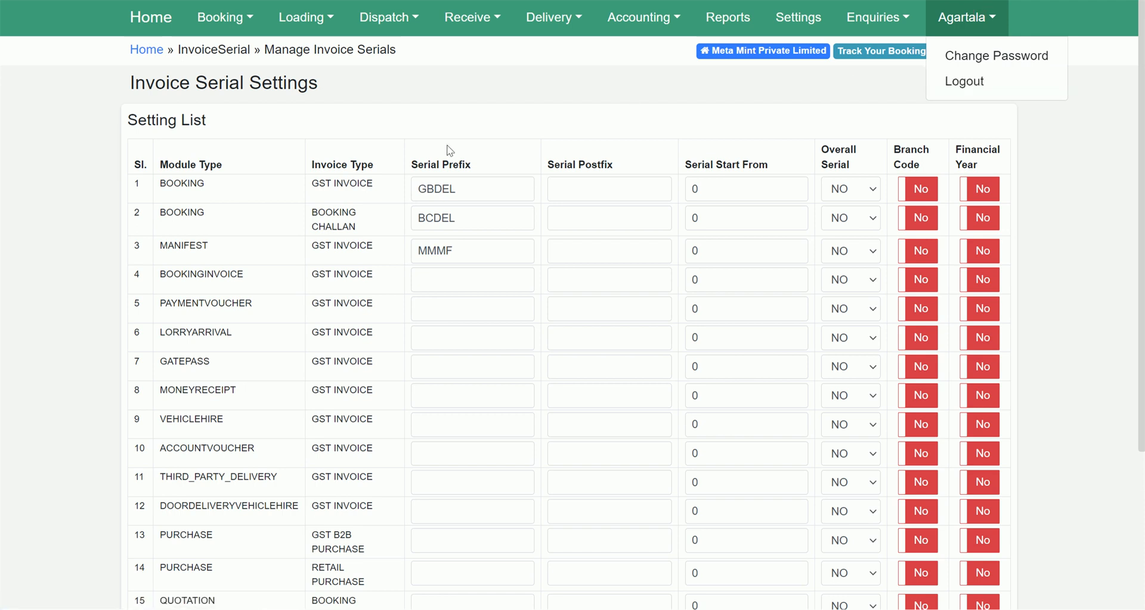
left_click(484, 116)
scroll(498, 275, "down", 3)
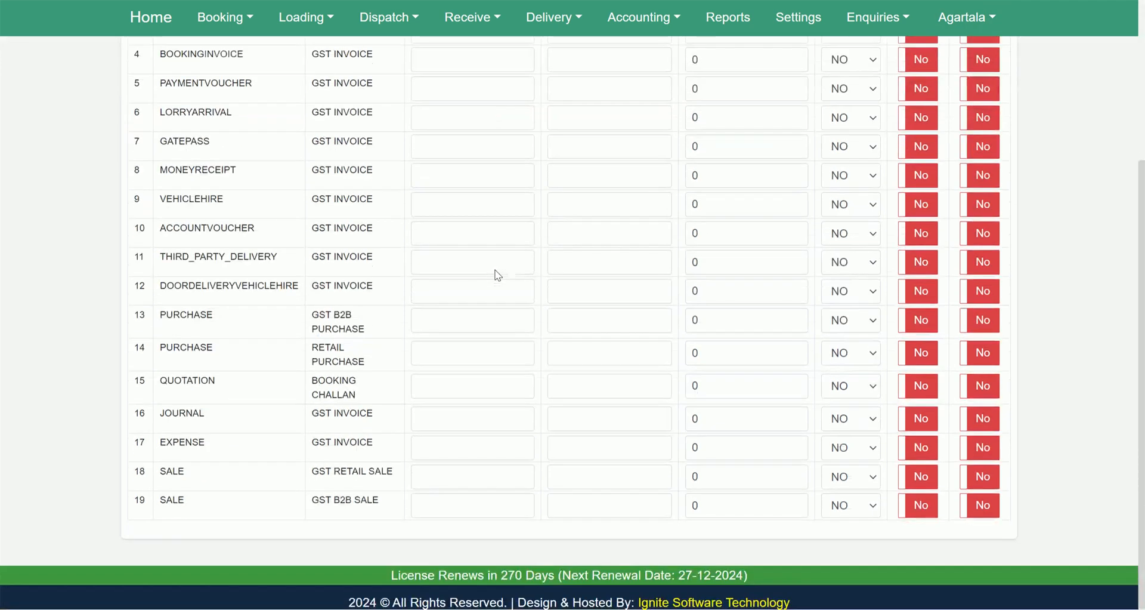
scroll(498, 274, "up", 3)
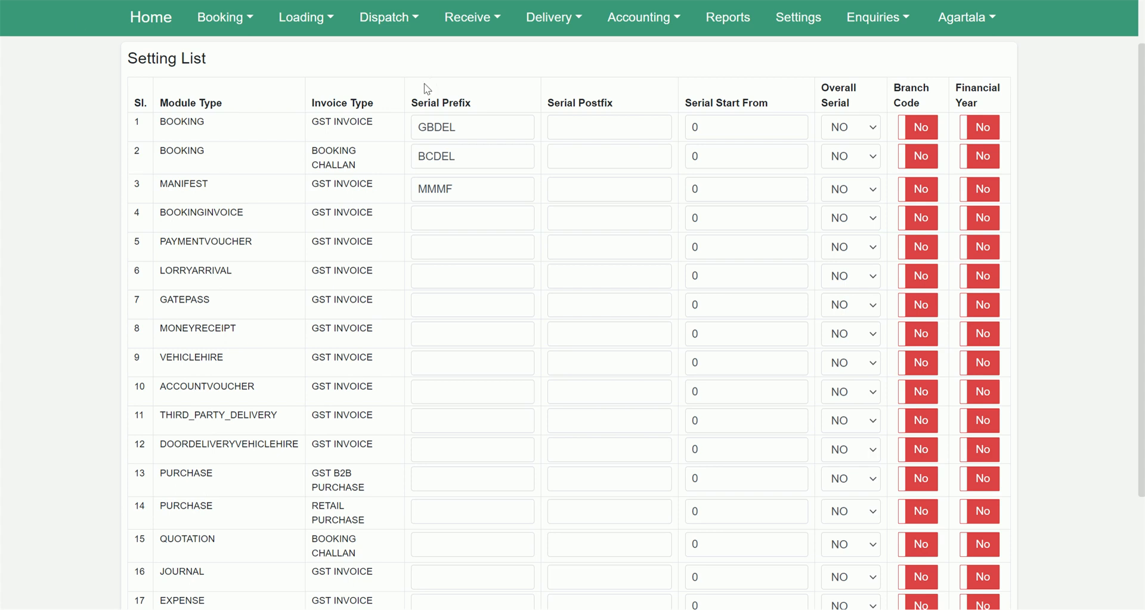
Open the booking register and start a new PTL booking.
left_click(139, 28)
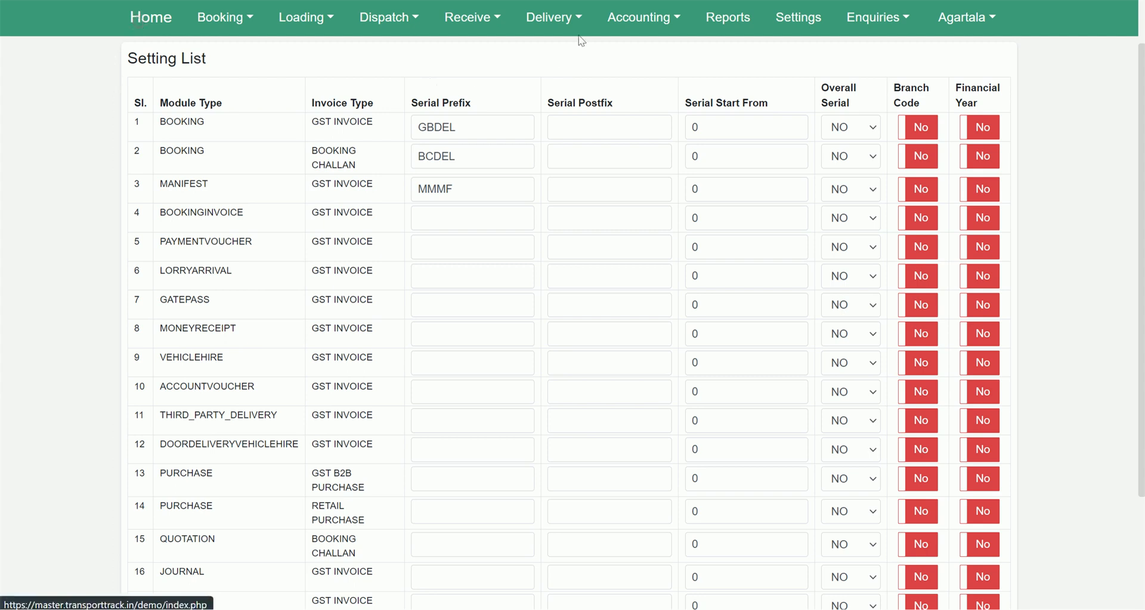
left_click(229, 17)
left_click(307, 63)
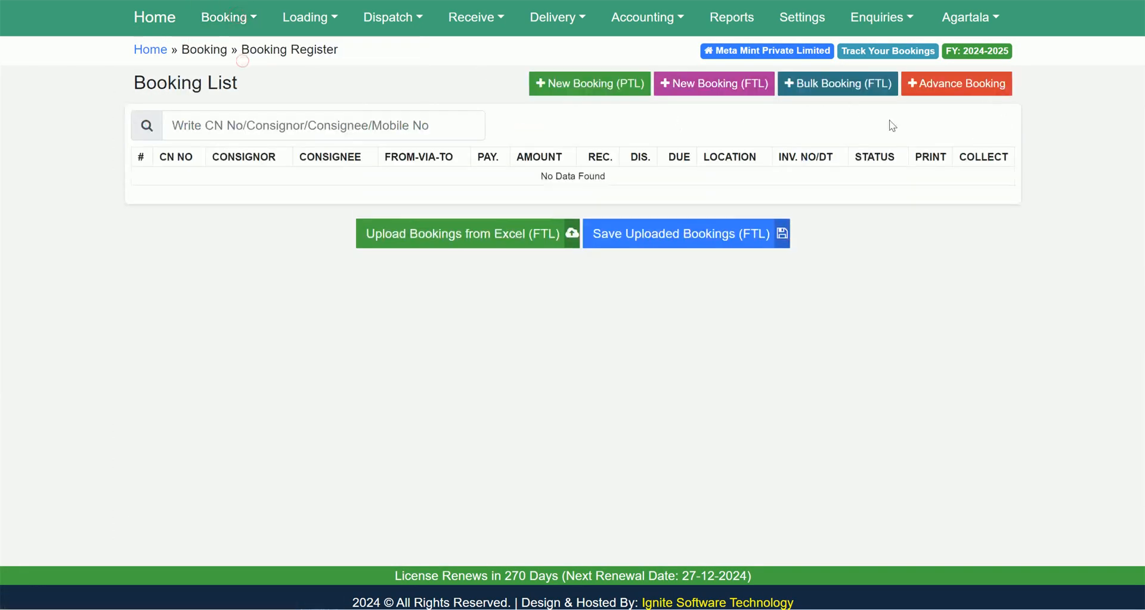
left_click(604, 85)
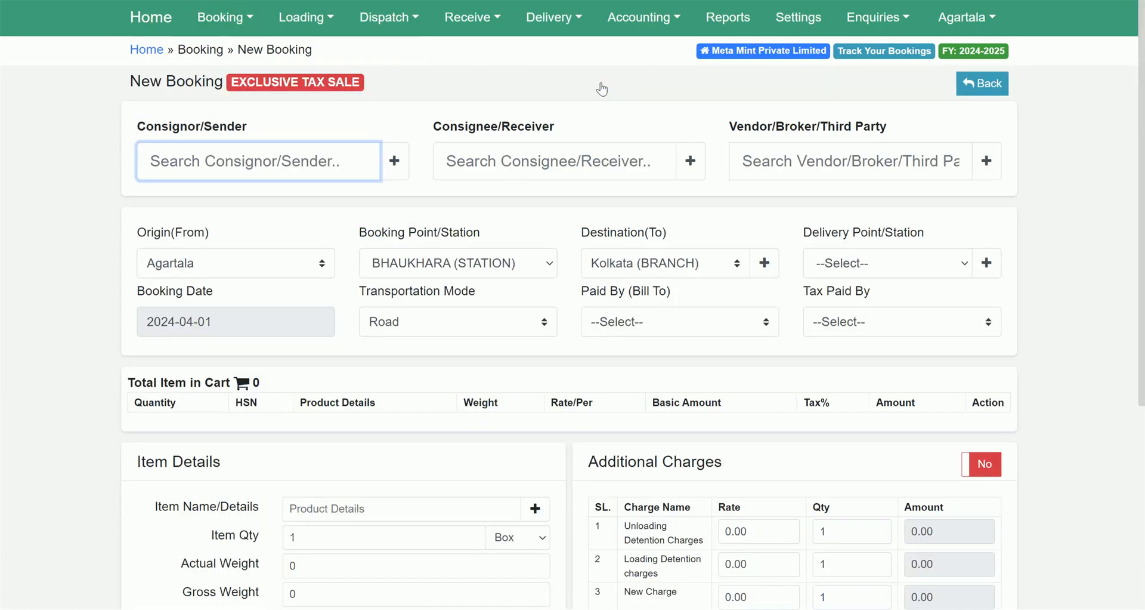